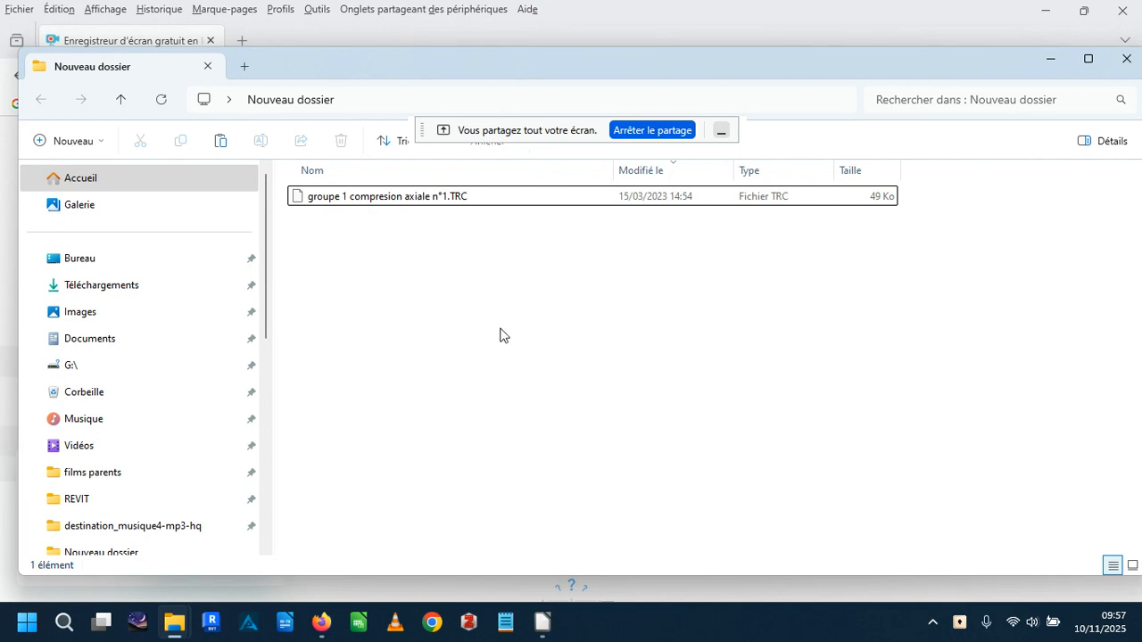
# Duplicate the file groupe 1 compresion axiale n°1.TRC within the same folder.
pyautogui.click(337, 198)
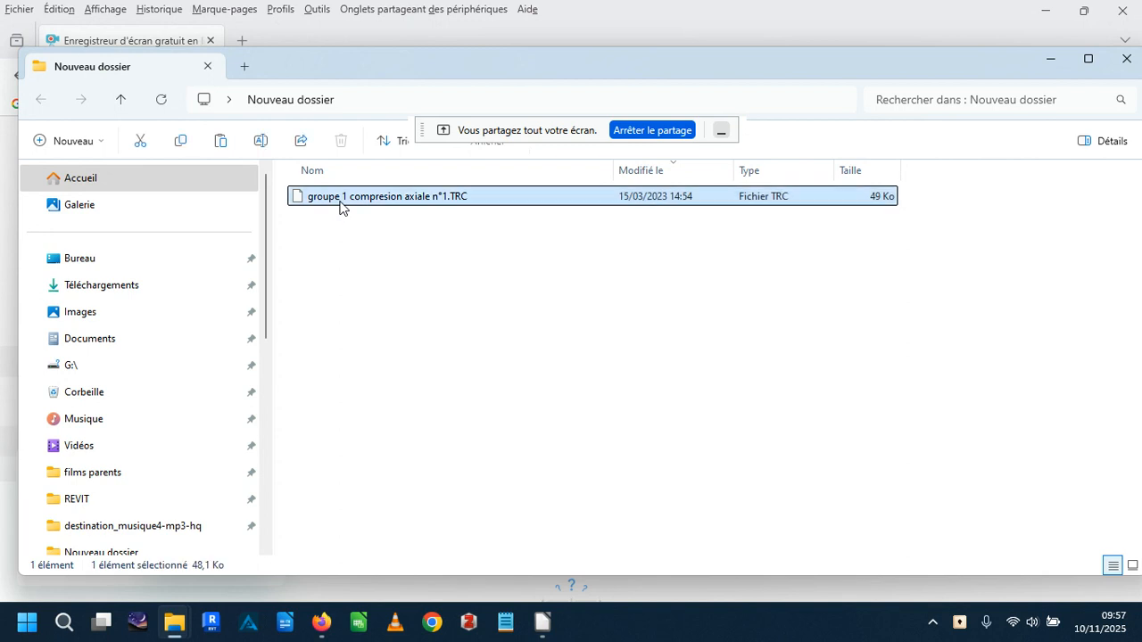
pyautogui.rightClick(340, 203)
pyautogui.click(388, 225)
pyautogui.rightClick(380, 280)
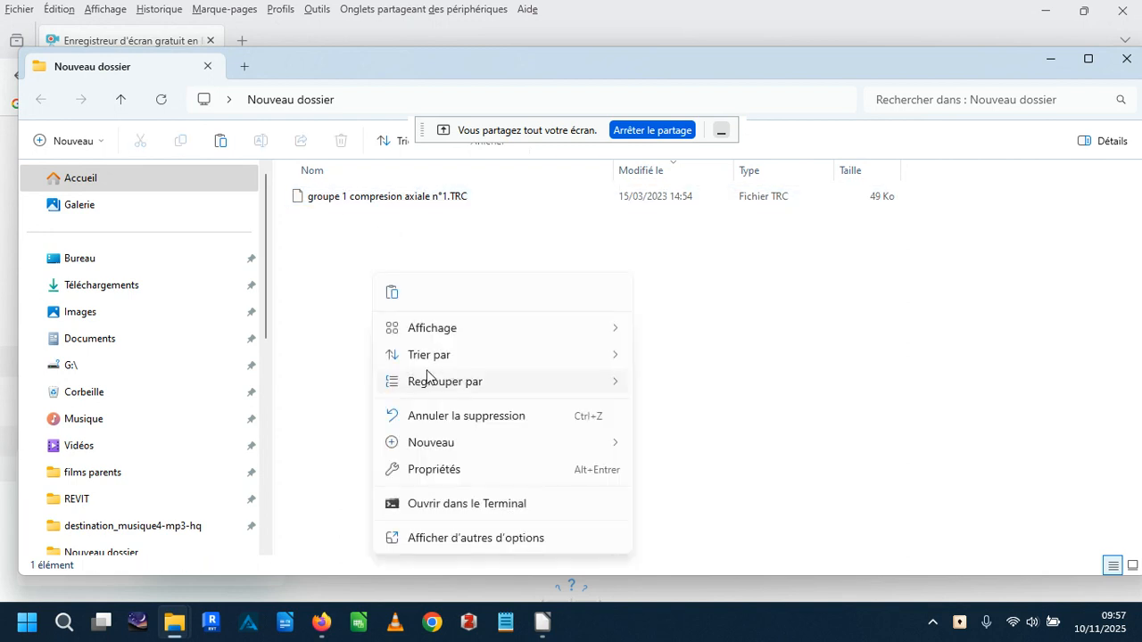
pyautogui.click(391, 295)
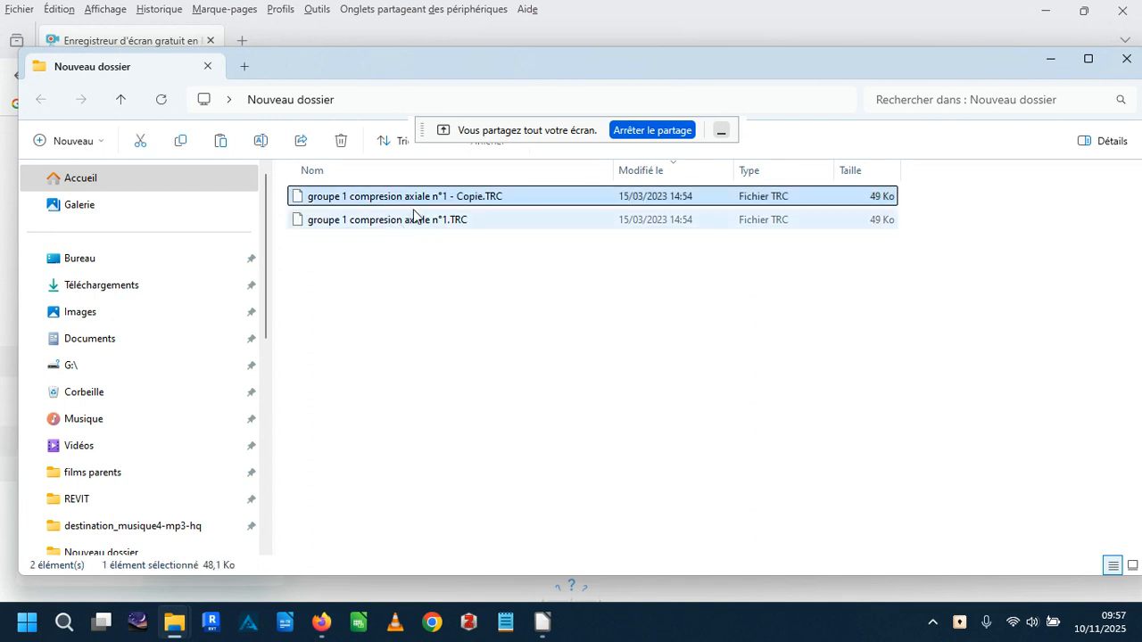
# Change the copied file's extension to csv and accept the extension change.
pyautogui.rightClick(493, 211)
pyautogui.press('Escape')
pyautogui.click(501, 200)
pyautogui.click(499, 196)
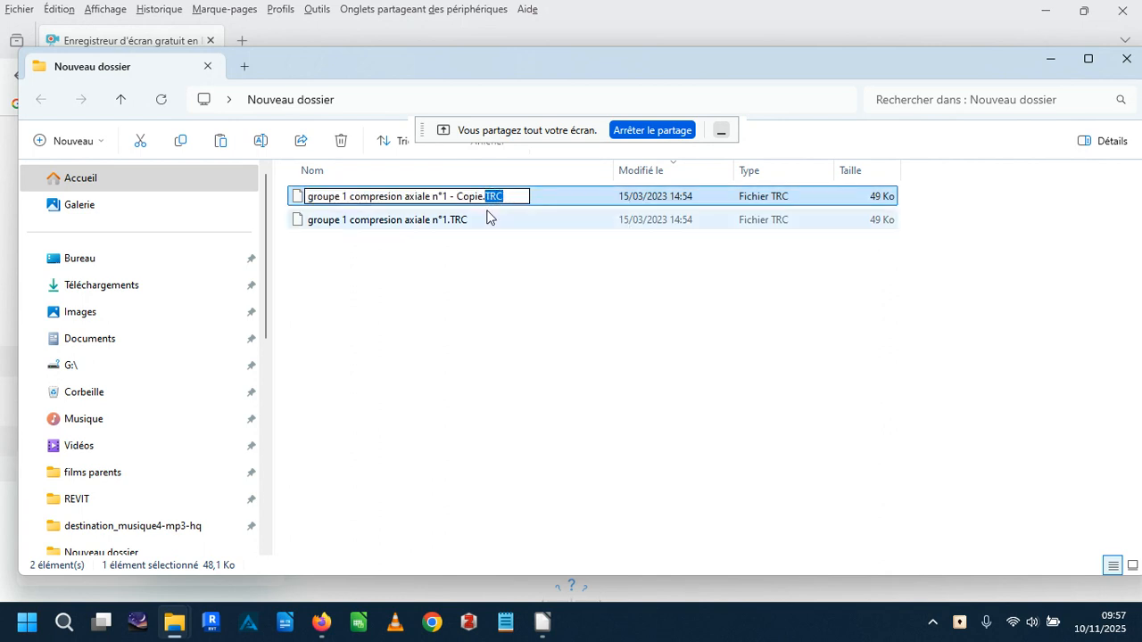
pyautogui.write('csv')
pyautogui.press('Return')
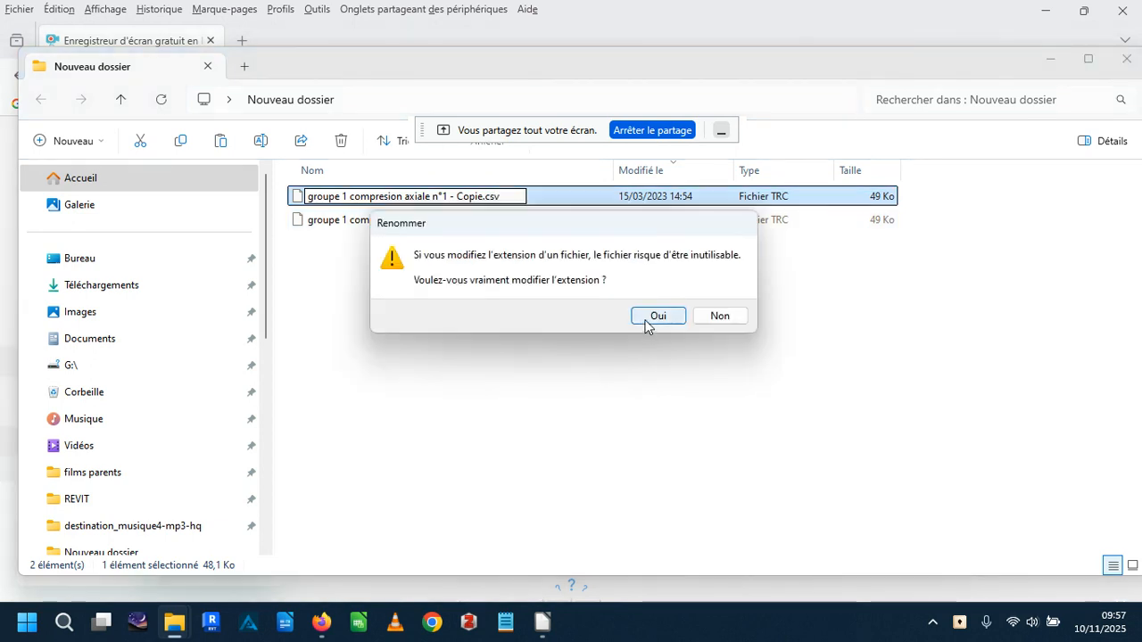
pyautogui.click(645, 326)
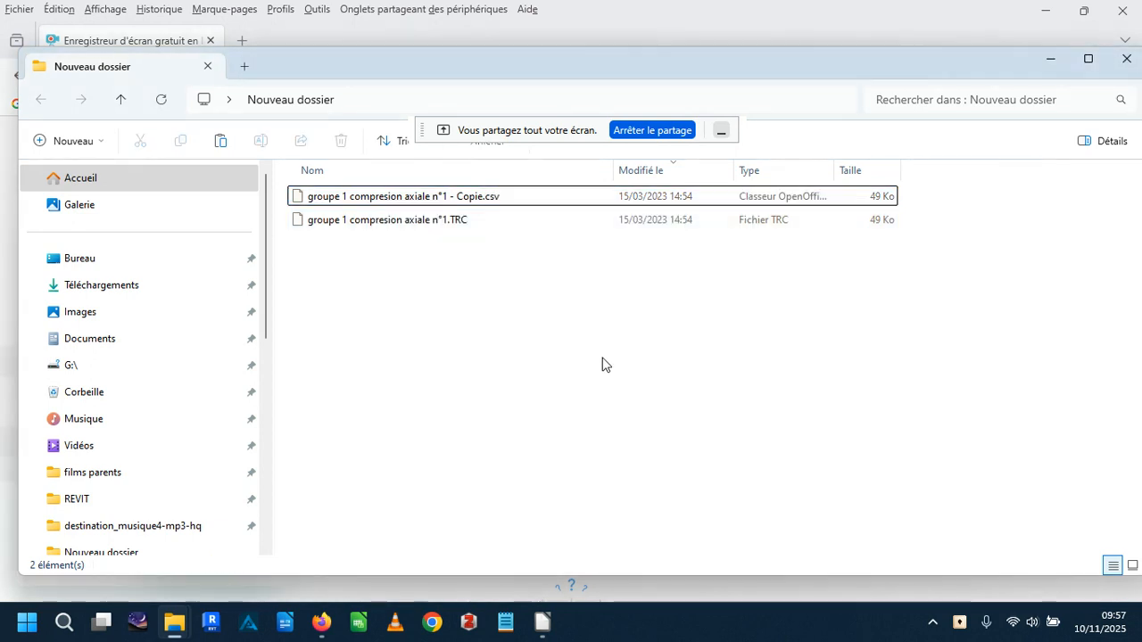
# Open groupe 1 compresion axiale n°1 - Copie.csv with LibreOffice.
pyautogui.rightClick(301, 202)
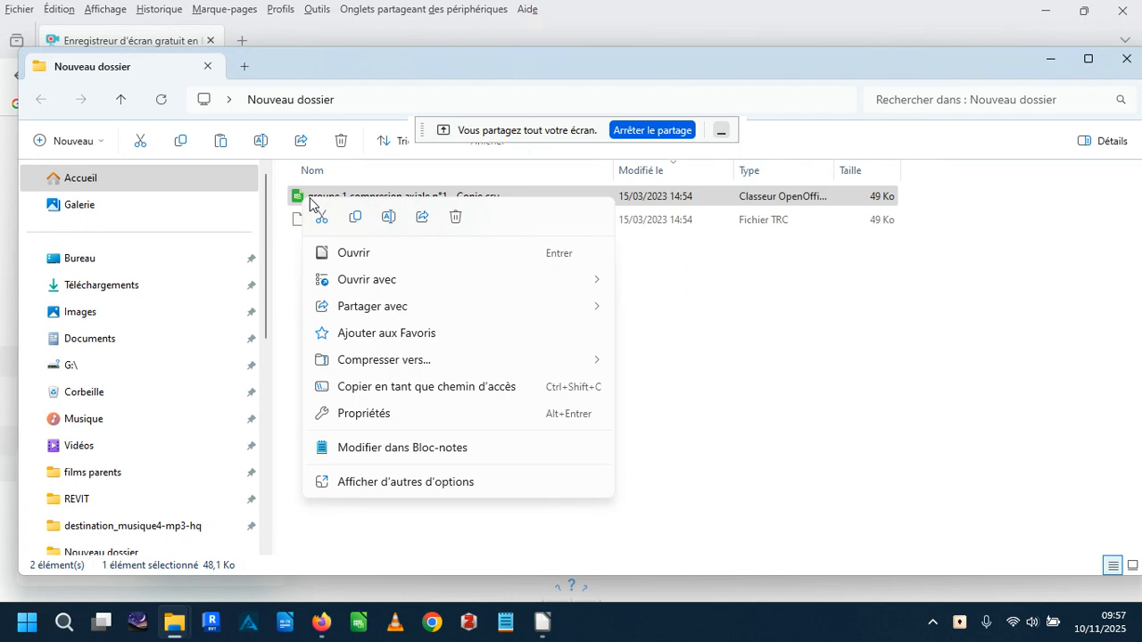
pyautogui.moveTo(395, 279)
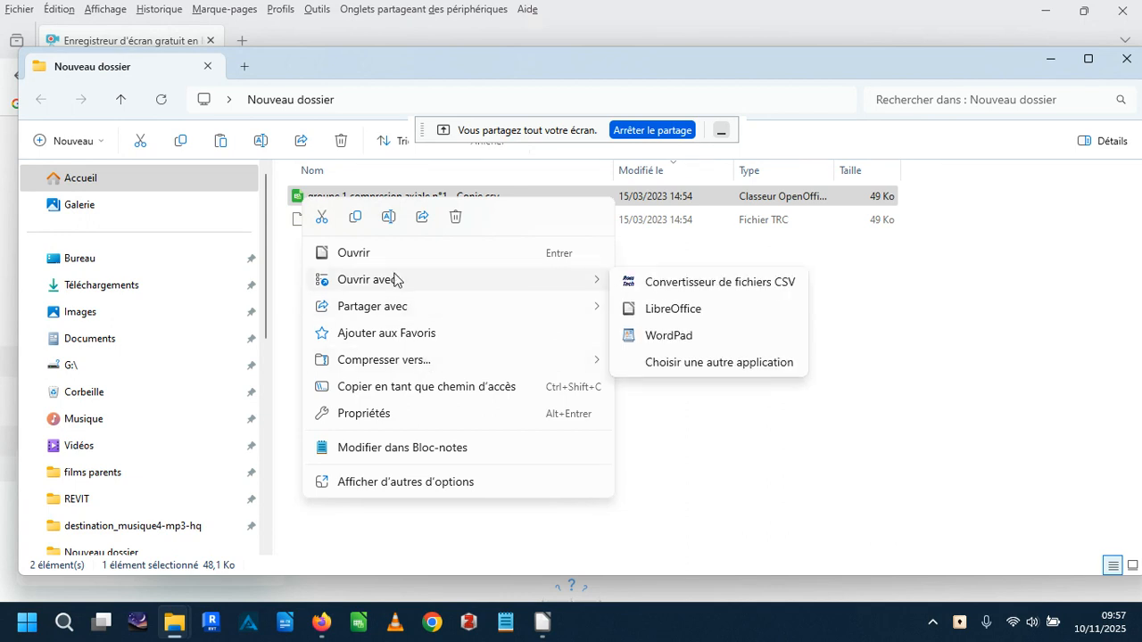
pyautogui.click(687, 311)
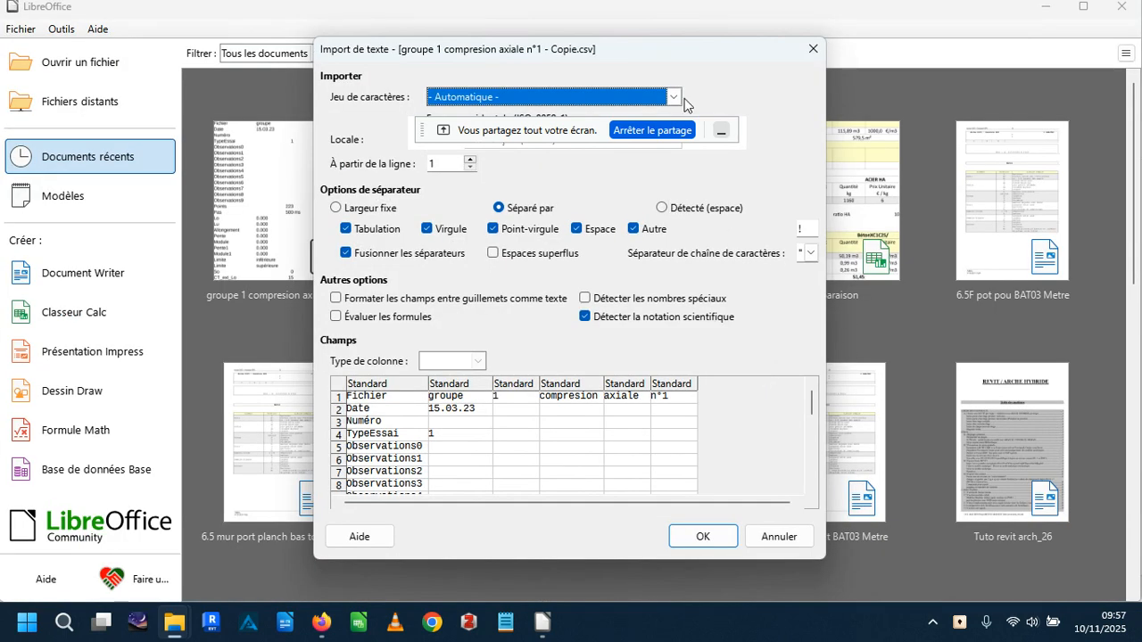
pyautogui.moveTo(484, 130); pyautogui.dragTo(123, 35)
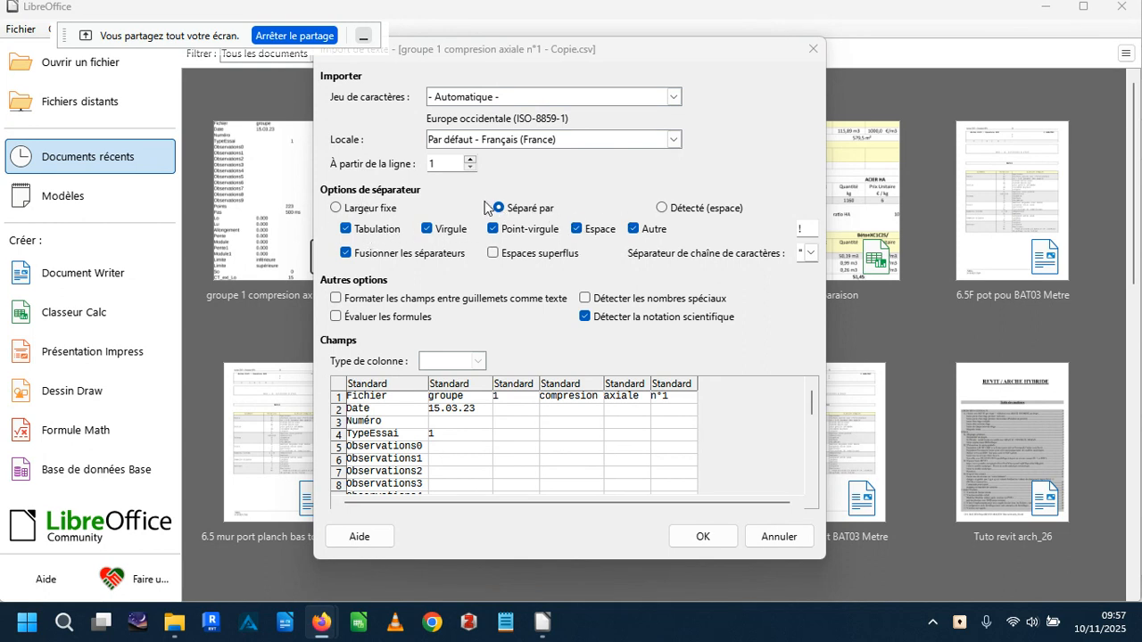
# Try fixed-width columns, return to delimiter-separated columns, and re-enter ! as the other separator character.
pyautogui.click(333, 211)
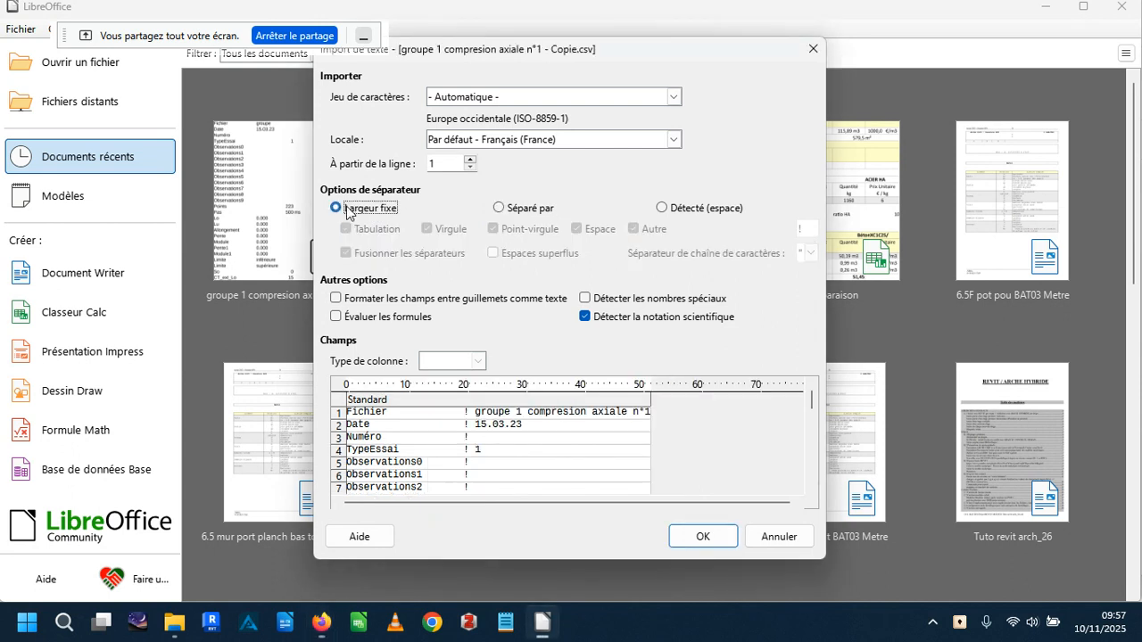
pyautogui.click(501, 211)
pyautogui.click(646, 231)
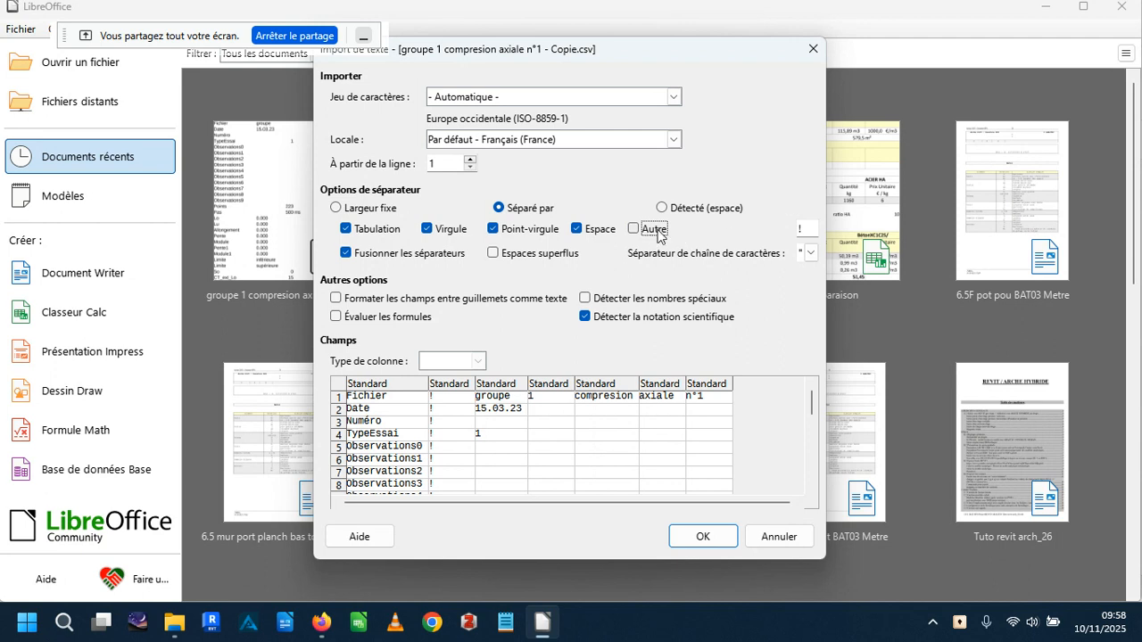
pyautogui.click(634, 230)
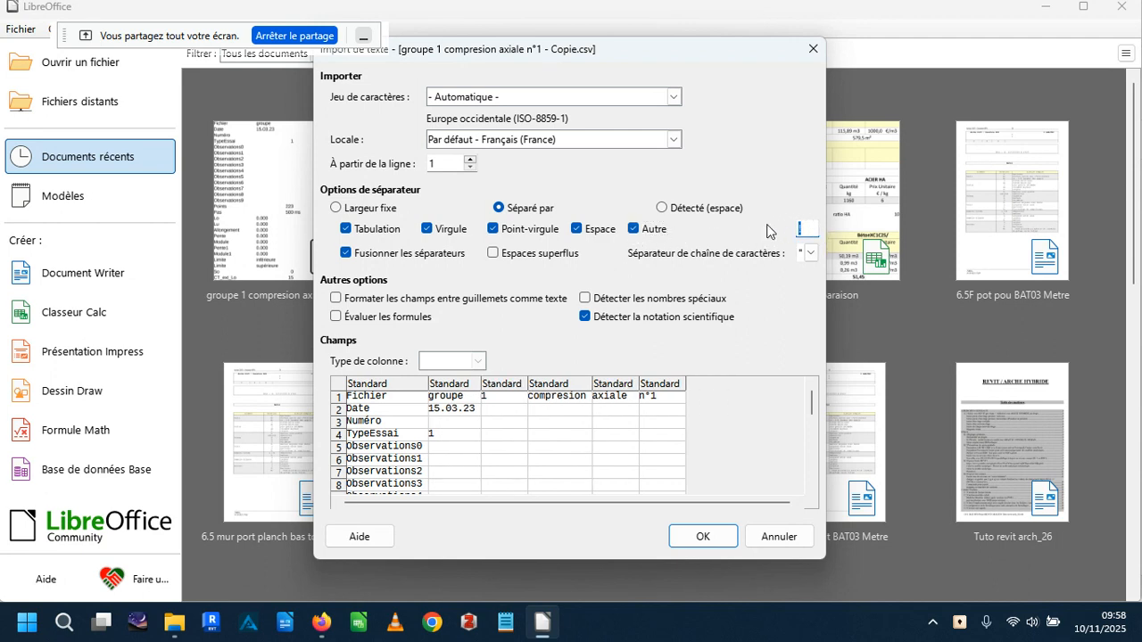
pyautogui.write(',')
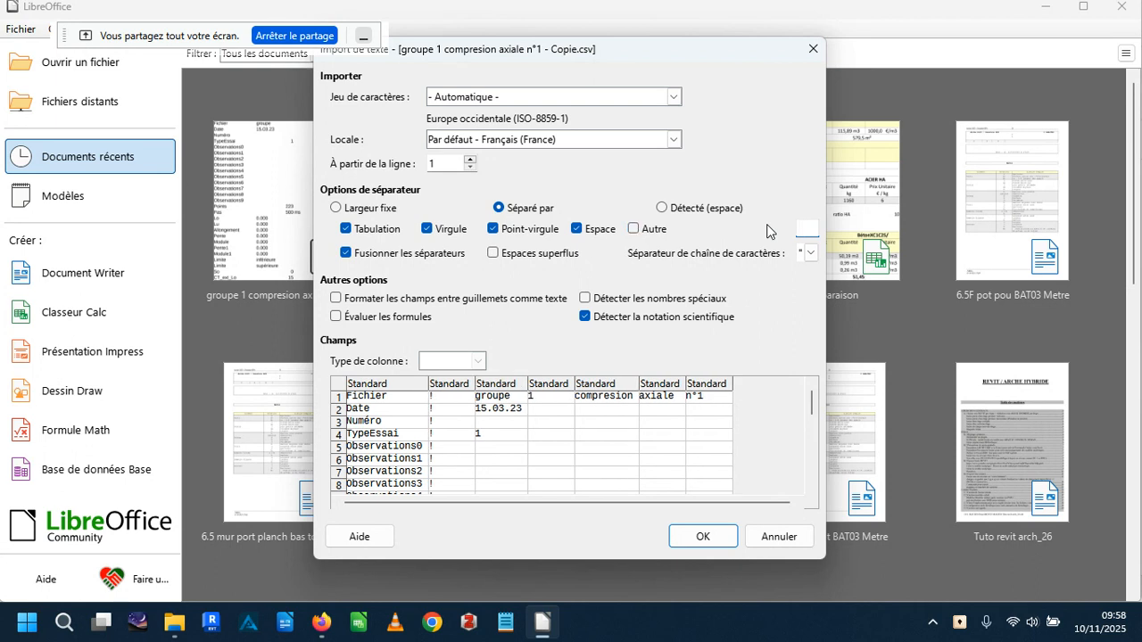
pyautogui.write('!')
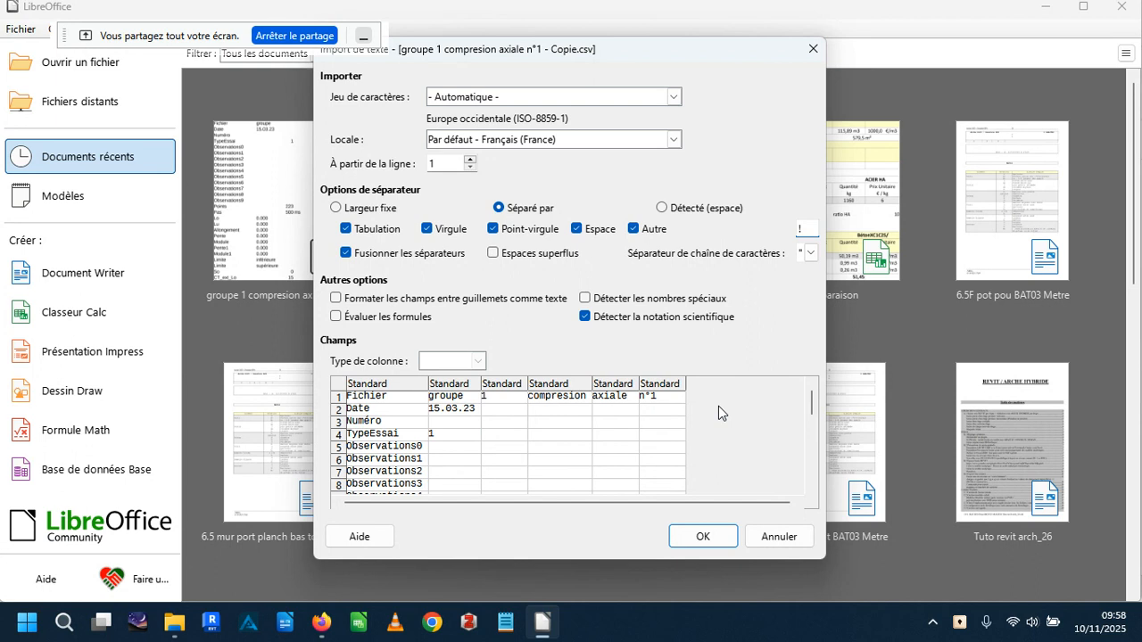
# Check the preview's column split with and without the ! separator, then import the file with that separator enabled.
pyautogui.scroll(-5, 681, 416)
pyautogui.scroll(-15, 640, 414)
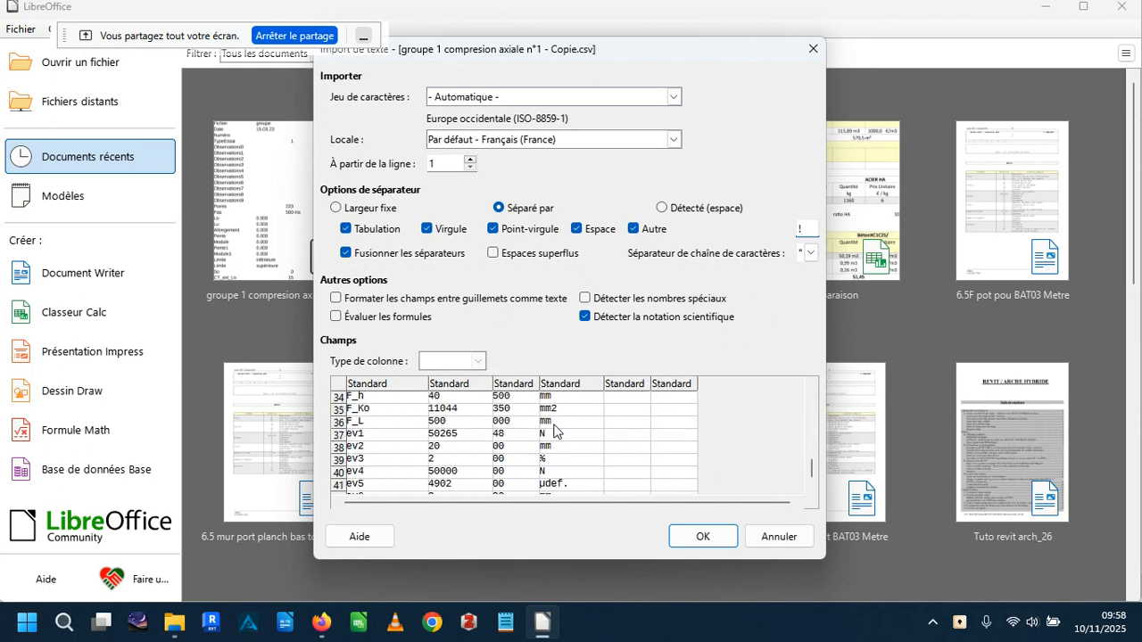
pyautogui.scroll(-13, 665, 457)
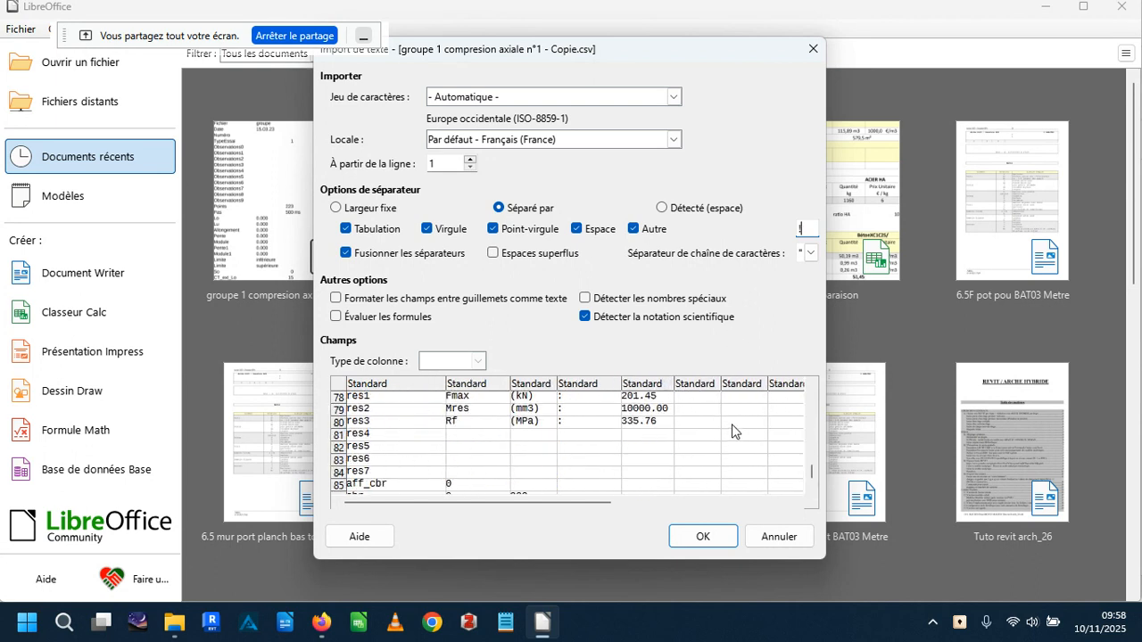
pyautogui.scroll(-13, 665, 467)
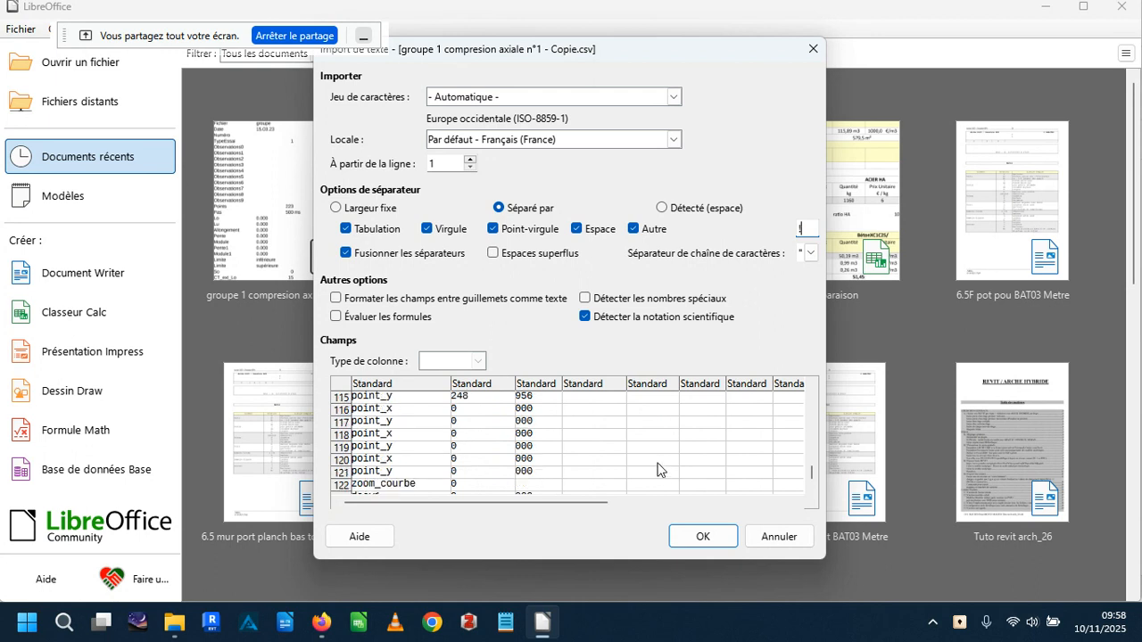
pyautogui.scroll(-6, 660, 455)
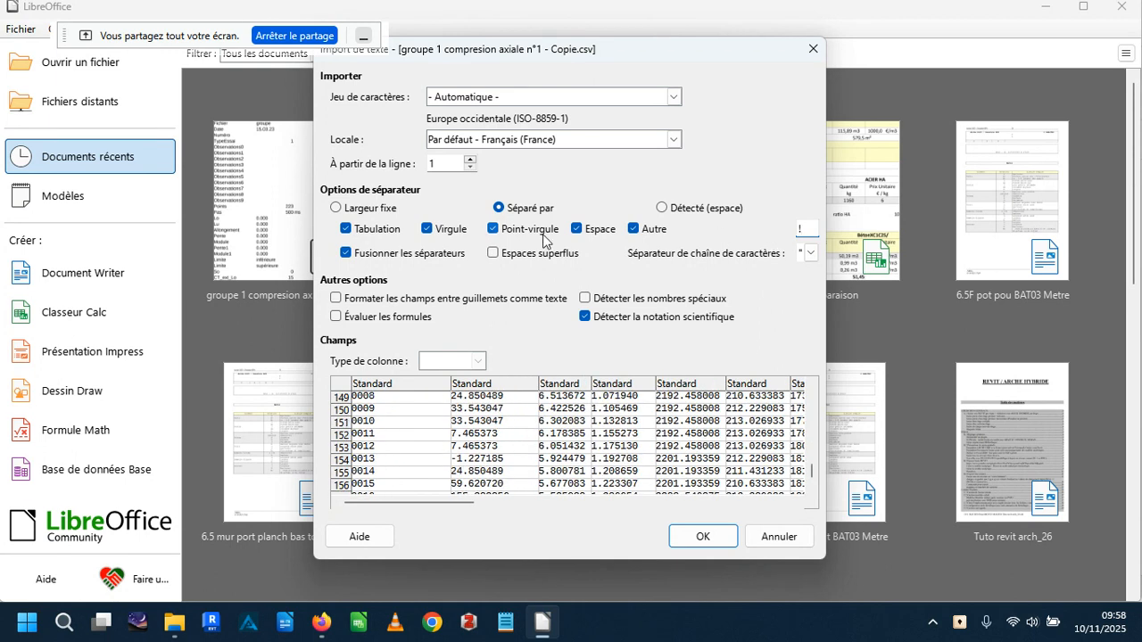
pyautogui.click(633, 229)
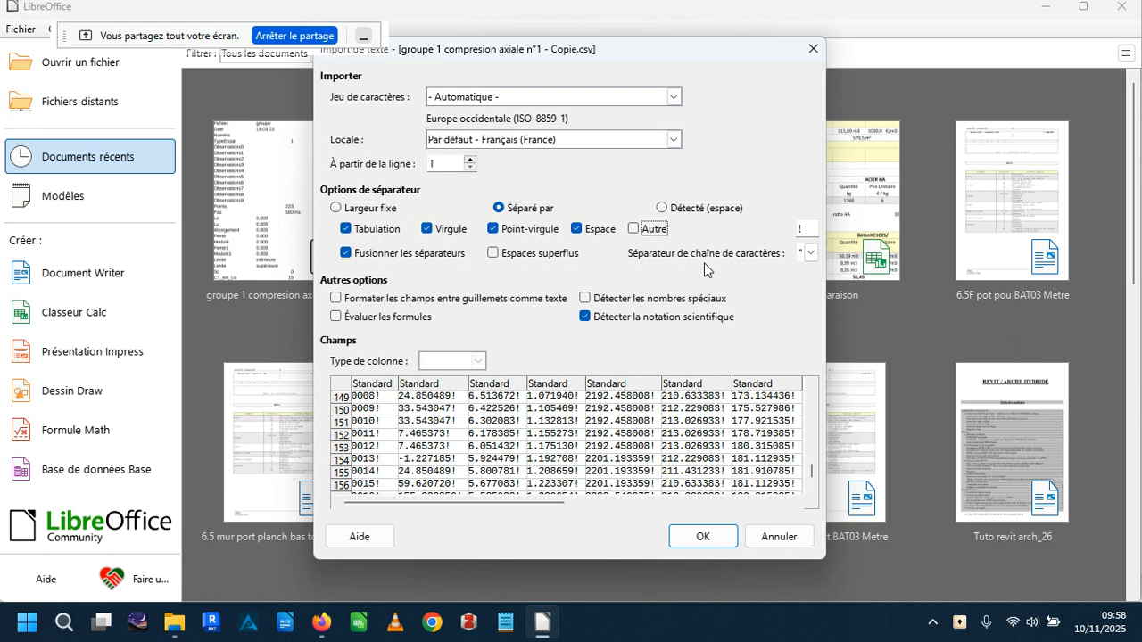
pyautogui.click(633, 229)
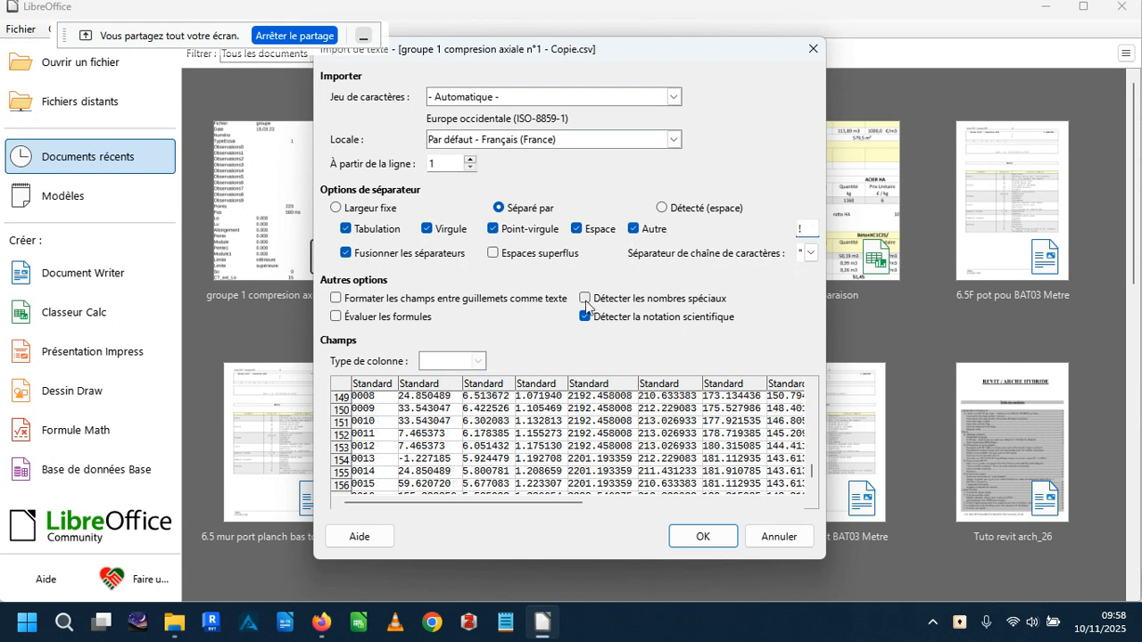
pyautogui.click(713, 534)
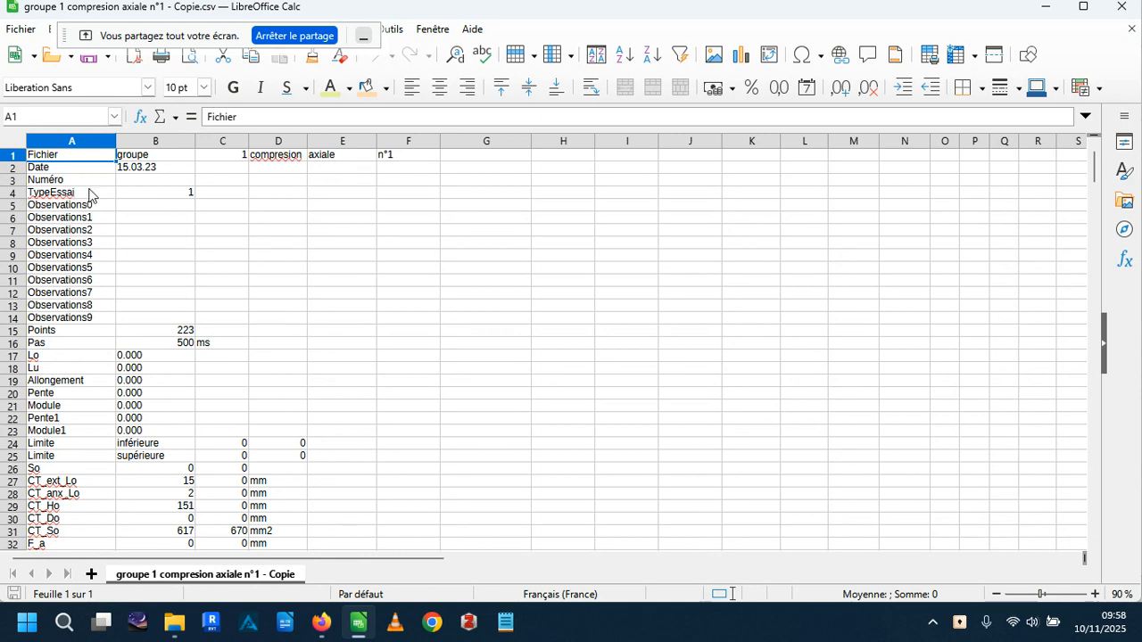
# Examine the imported test parameters in the first columns and the table of measurement channels below them.
pyautogui.scroll(-5, 135, 282)
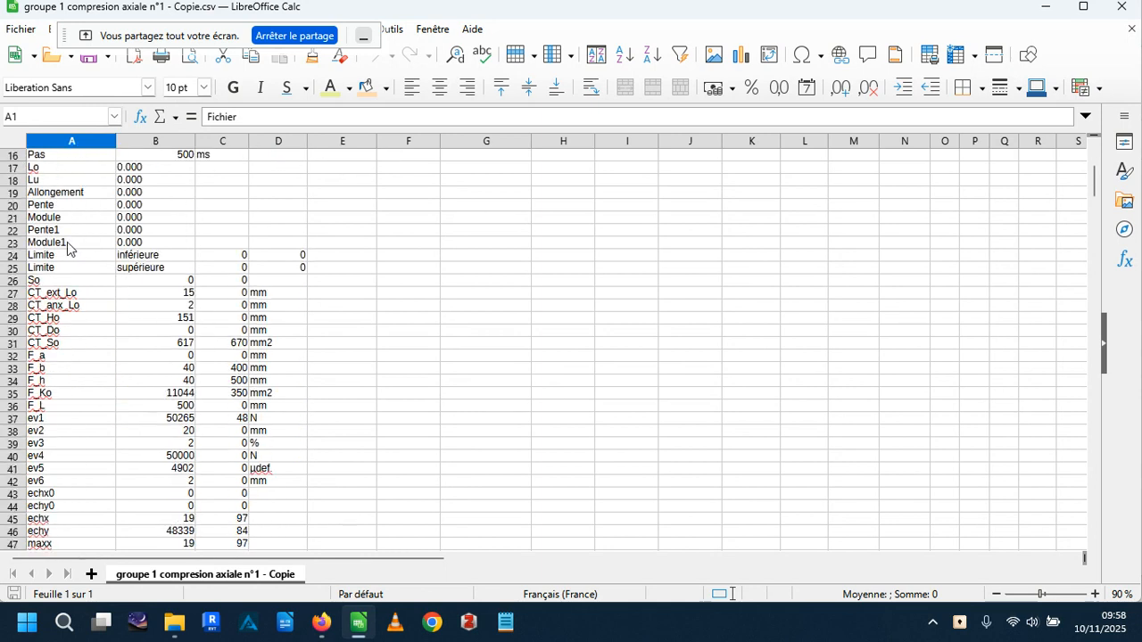
pyautogui.scroll(-3, 84, 263)
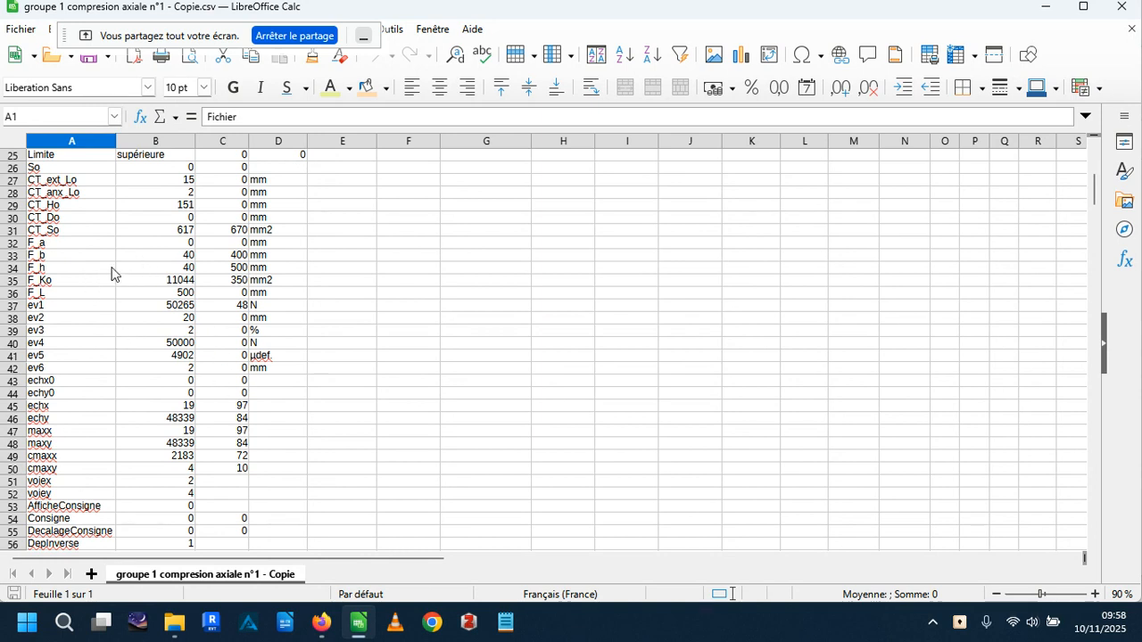
pyautogui.scroll(2, 115, 243)
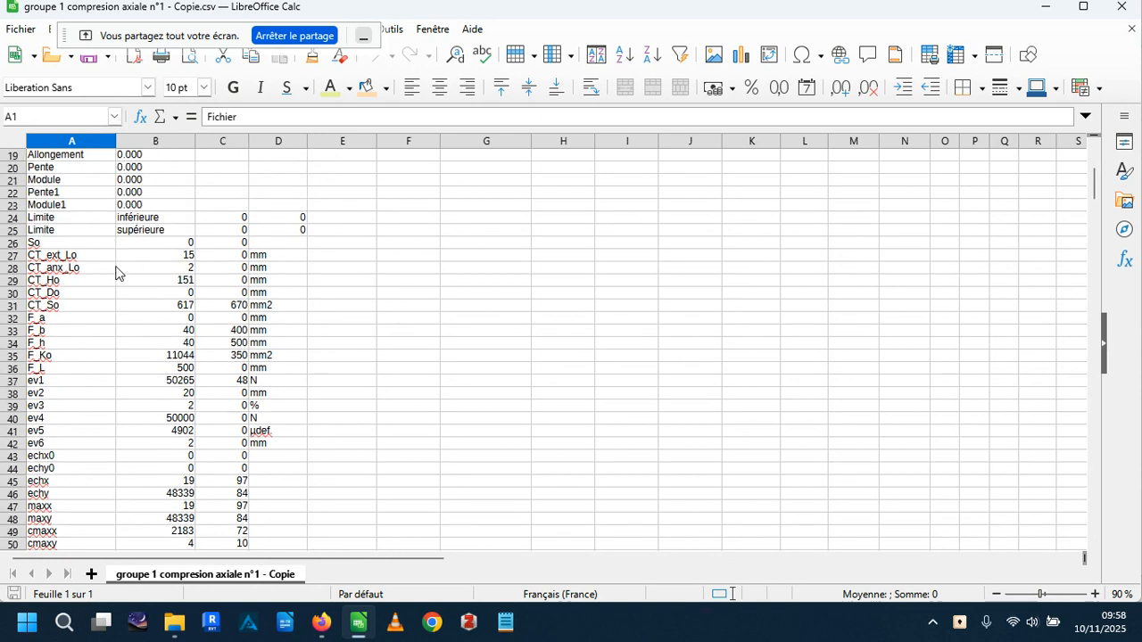
pyautogui.scroll(-11, 173, 283)
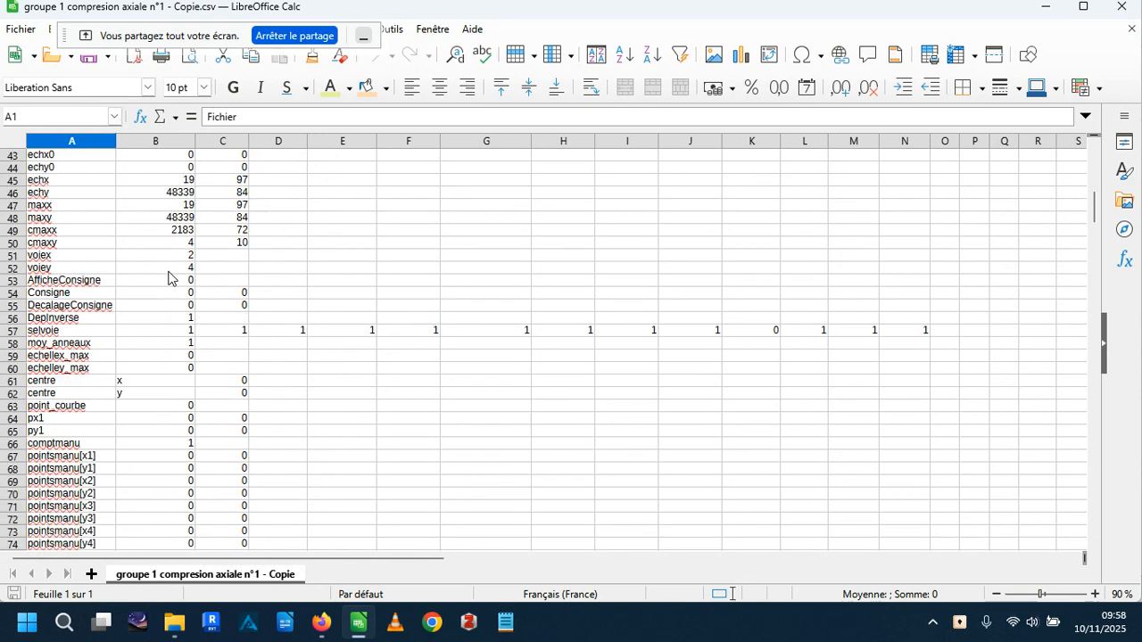
pyautogui.scroll(4, 172, 279)
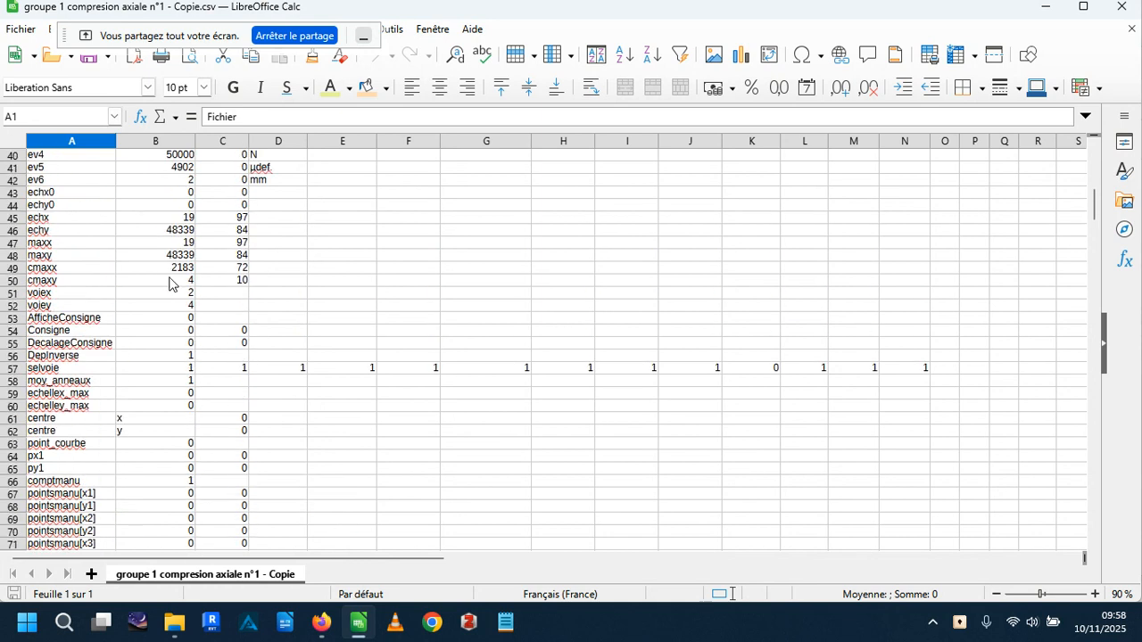
pyautogui.scroll(-2, 172, 283)
pyautogui.scroll(-8, 173, 290)
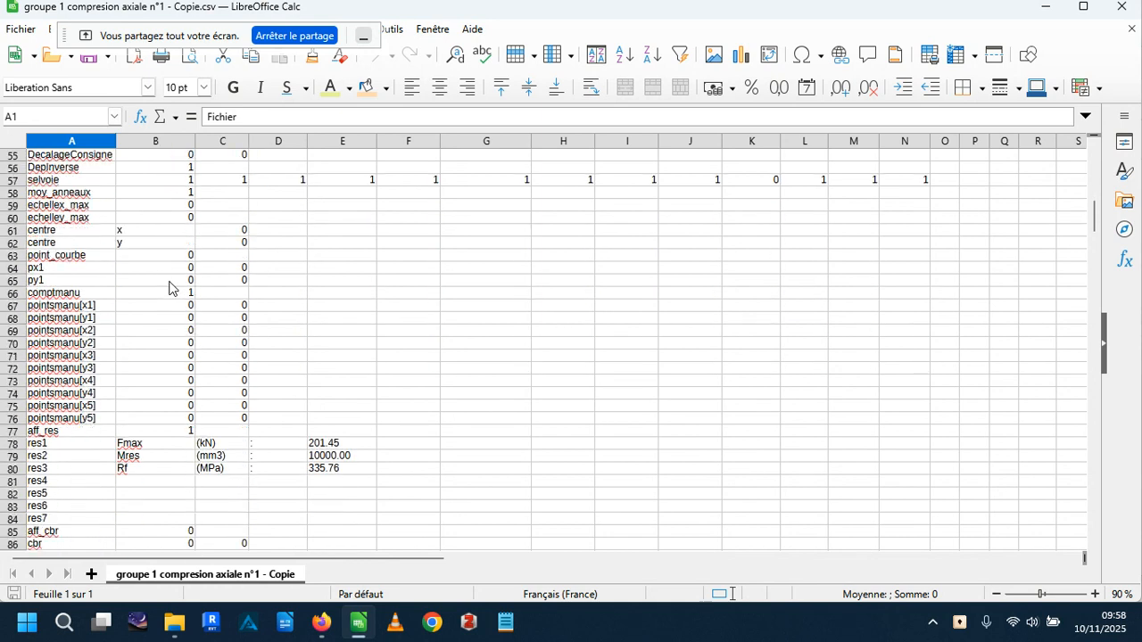
pyautogui.scroll(-18, 182, 282)
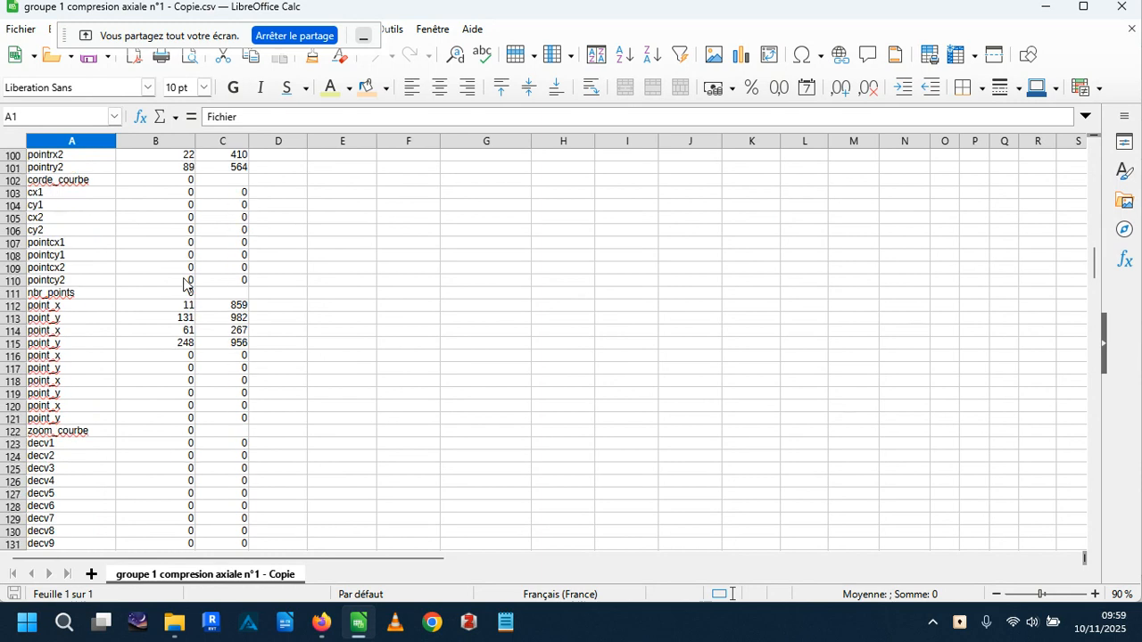
pyautogui.scroll(-2, 188, 282)
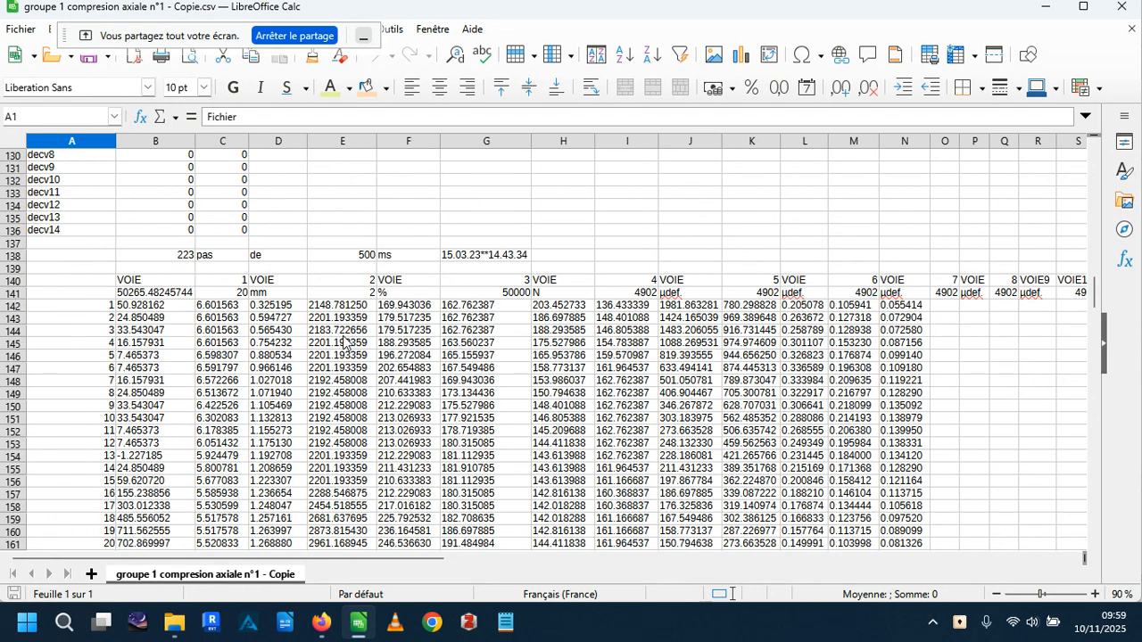
pyautogui.scroll(-14, 392, 353)
pyautogui.scroll(13, 393, 356)
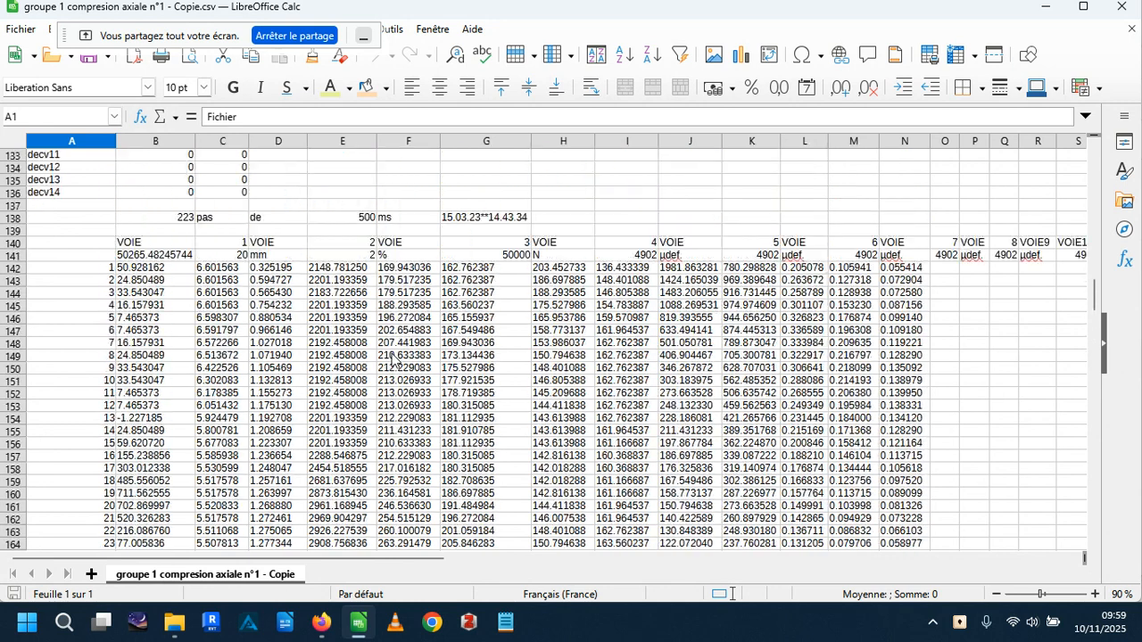
pyautogui.scroll(4, 392, 357)
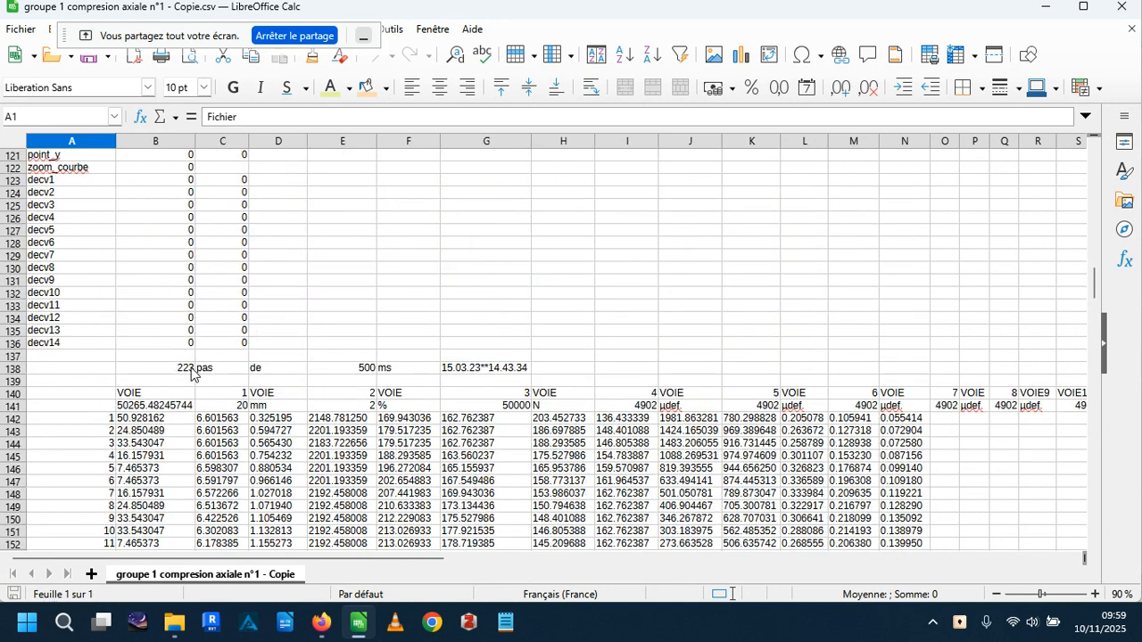
# Examine the number of steps, the time interval and the test date and time in row 138.
pyautogui.click(179, 370)
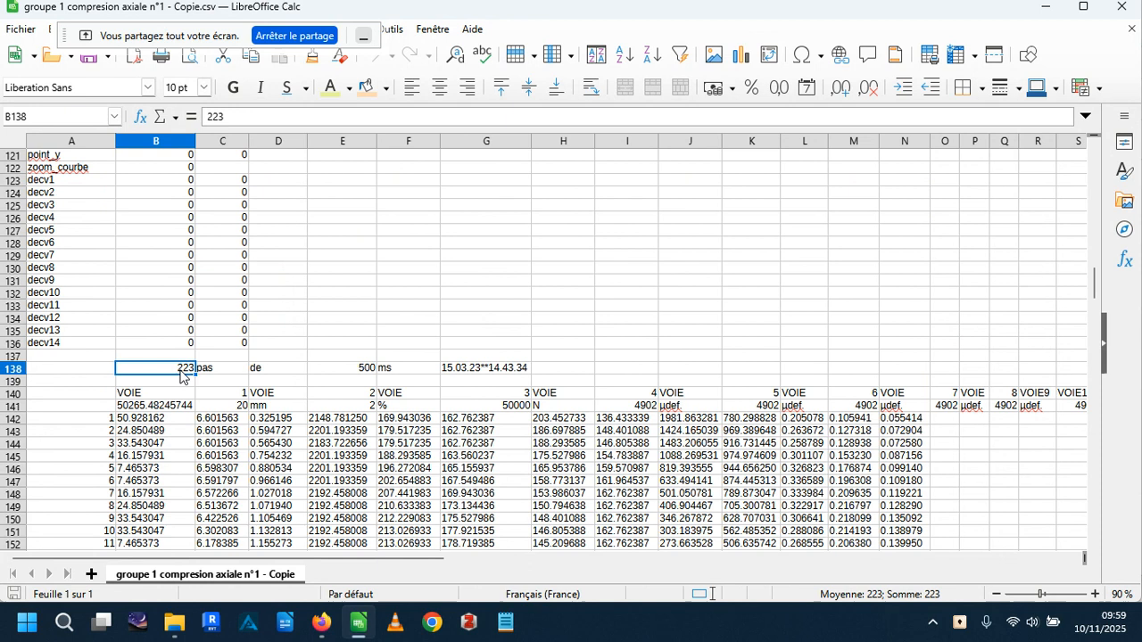
pyautogui.click(355, 370)
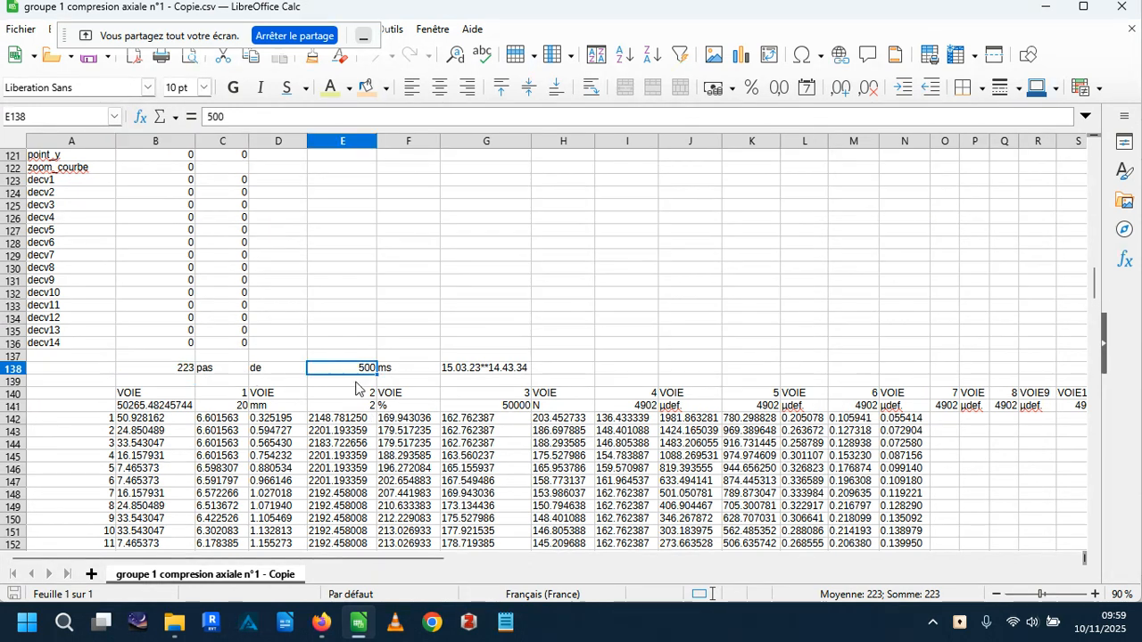
pyautogui.click(459, 371)
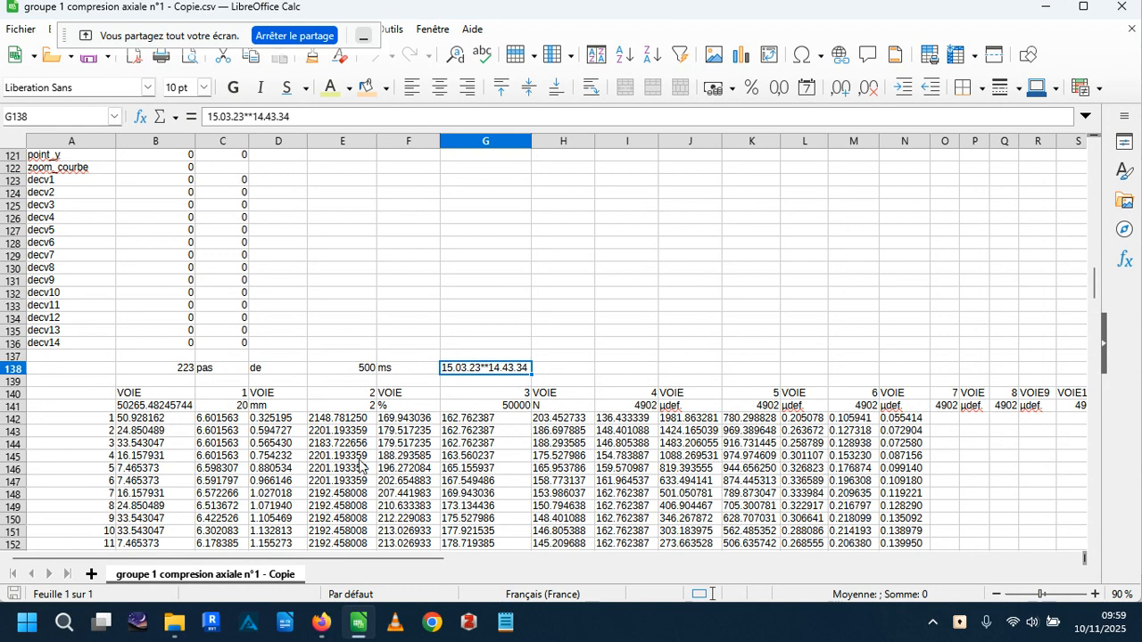
# Fill column B, which holds the first measurement channel, with a light orange background.
pyautogui.scroll(-3, 371, 432)
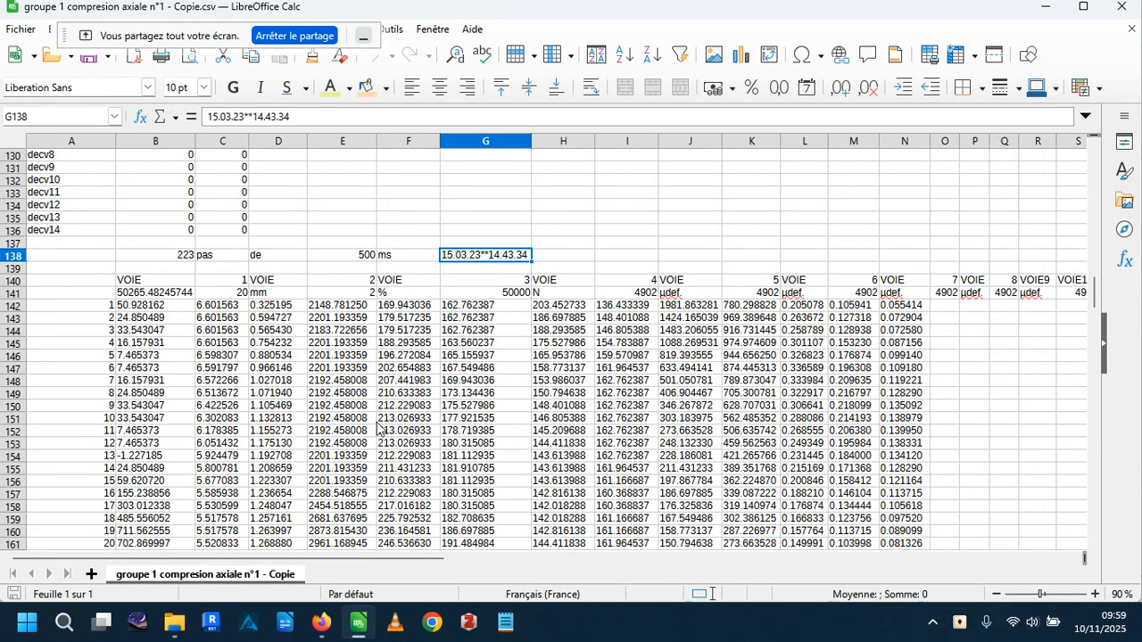
pyautogui.click(150, 284)
pyautogui.click(141, 294)
pyautogui.click(147, 284)
pyautogui.click(144, 295)
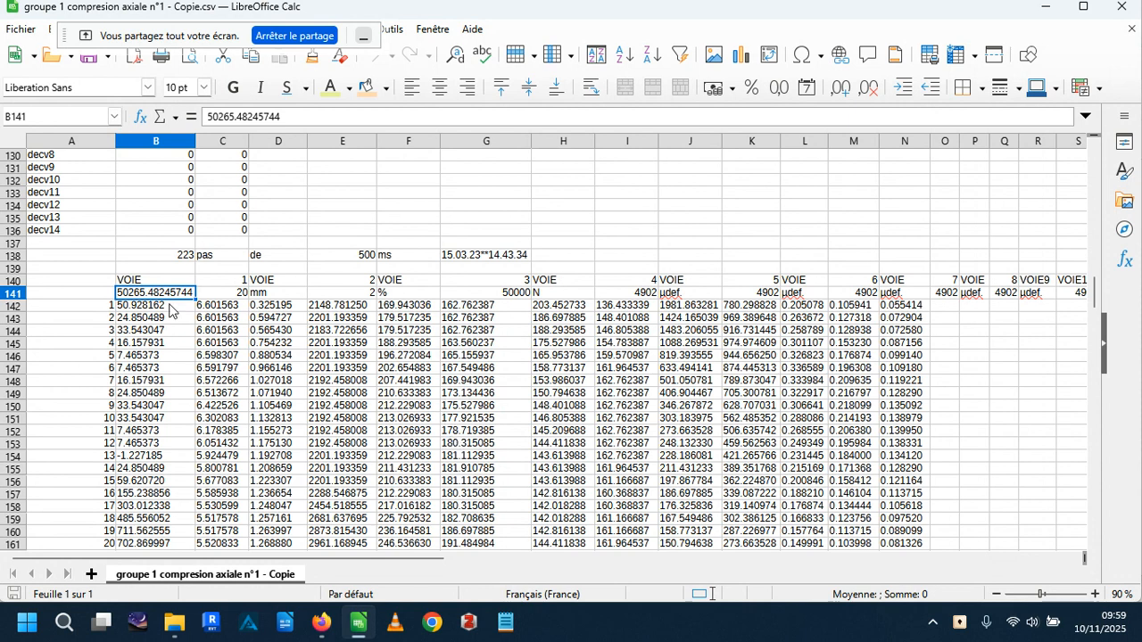
pyautogui.click(157, 141)
pyautogui.click(378, 87)
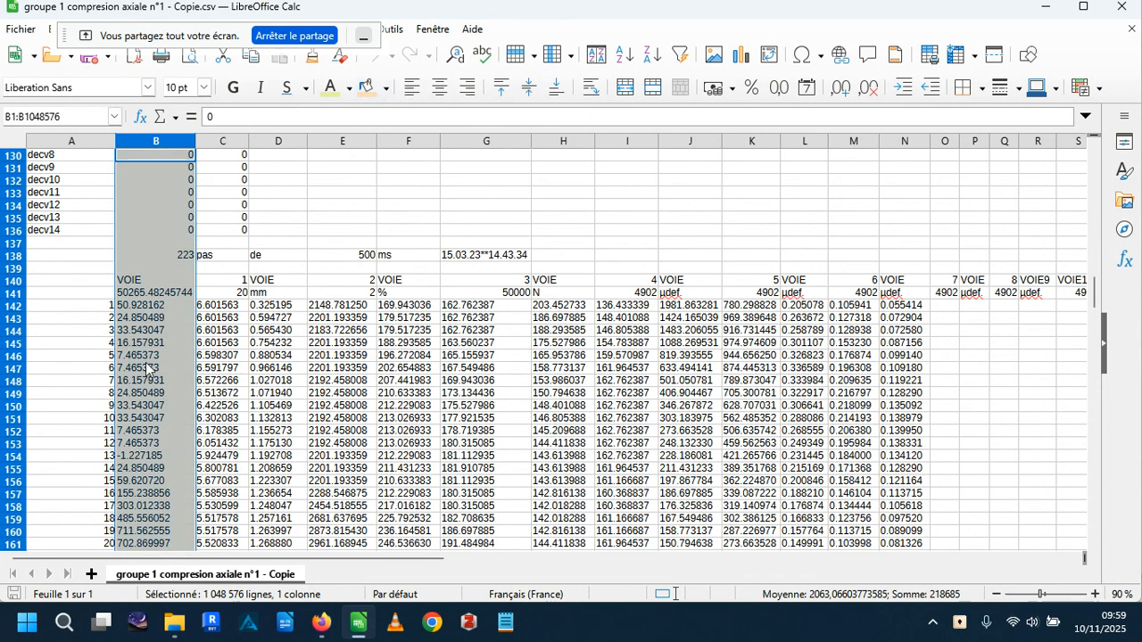
# Change the first channel's range in cell B141 to 50265 N.
pyautogui.click(154, 297)
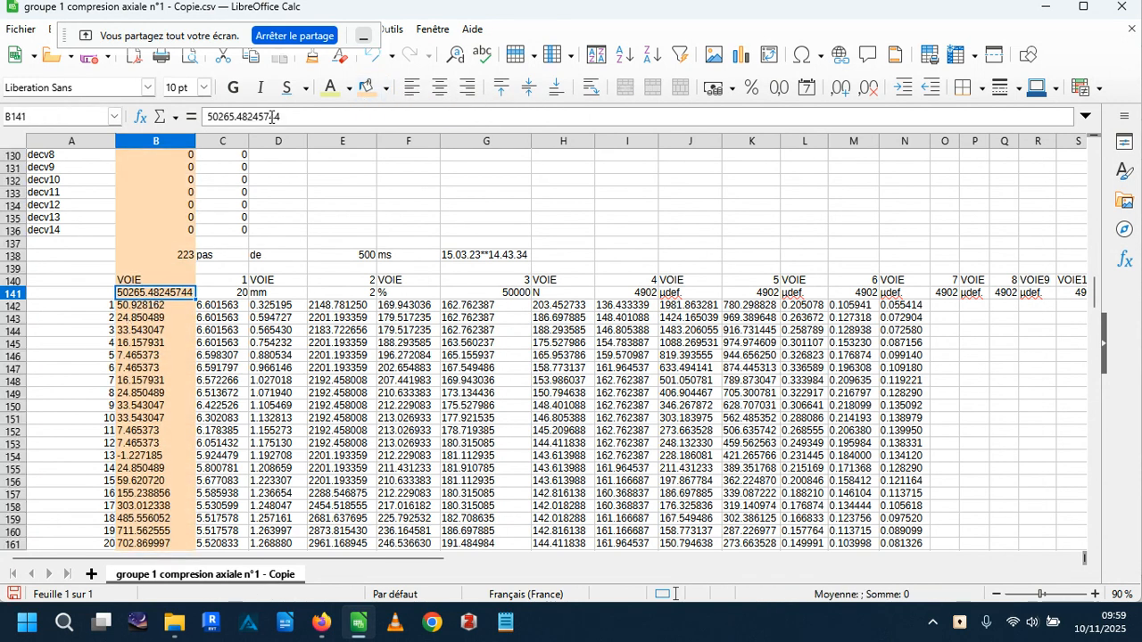
pyautogui.moveTo(304, 117); pyautogui.dragTo(240, 113)
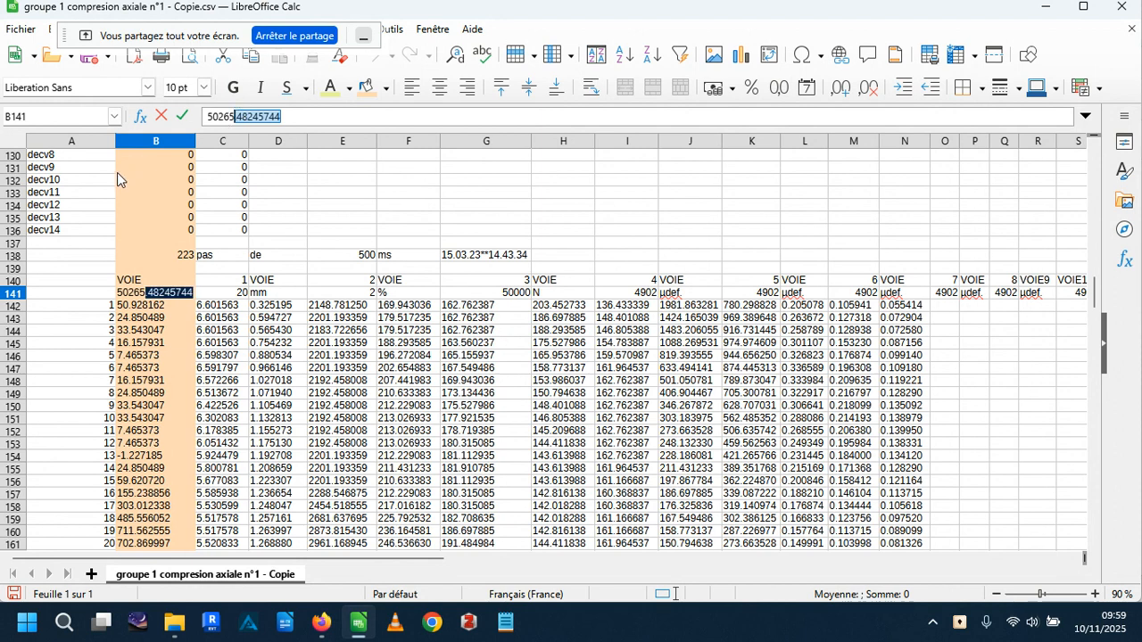
pyautogui.write('N')
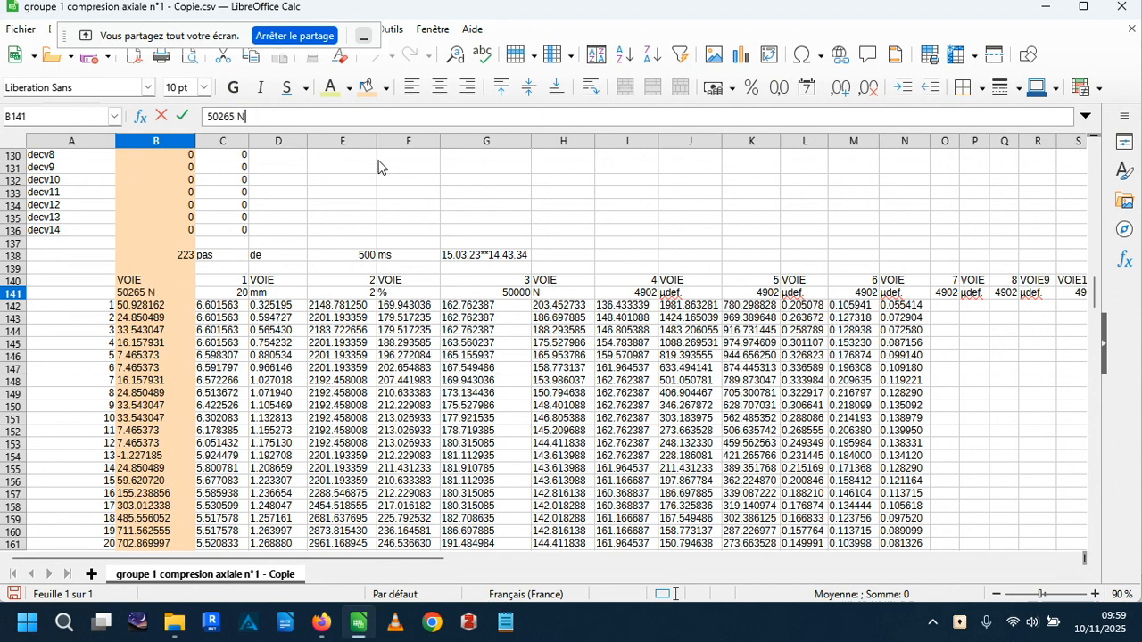
pyautogui.click(378, 161)
pyautogui.click(157, 294)
# Add the unit to the channel range in cell C141 so it reads 20 mm.
pyautogui.click(243, 298)
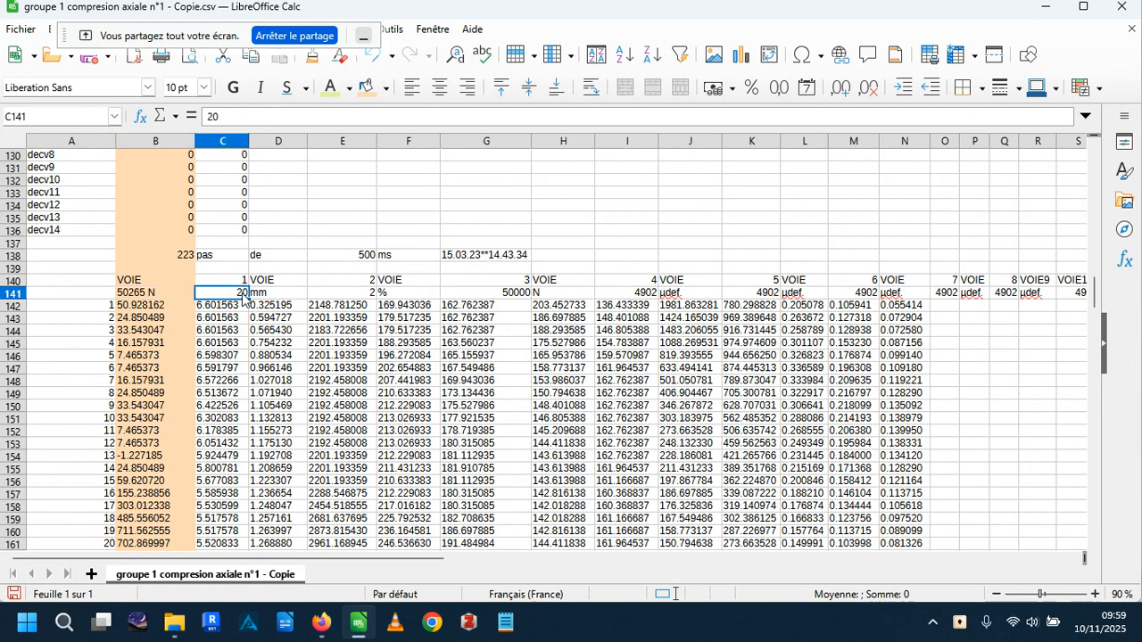
pyautogui.press('F2')
pyautogui.write('mm')
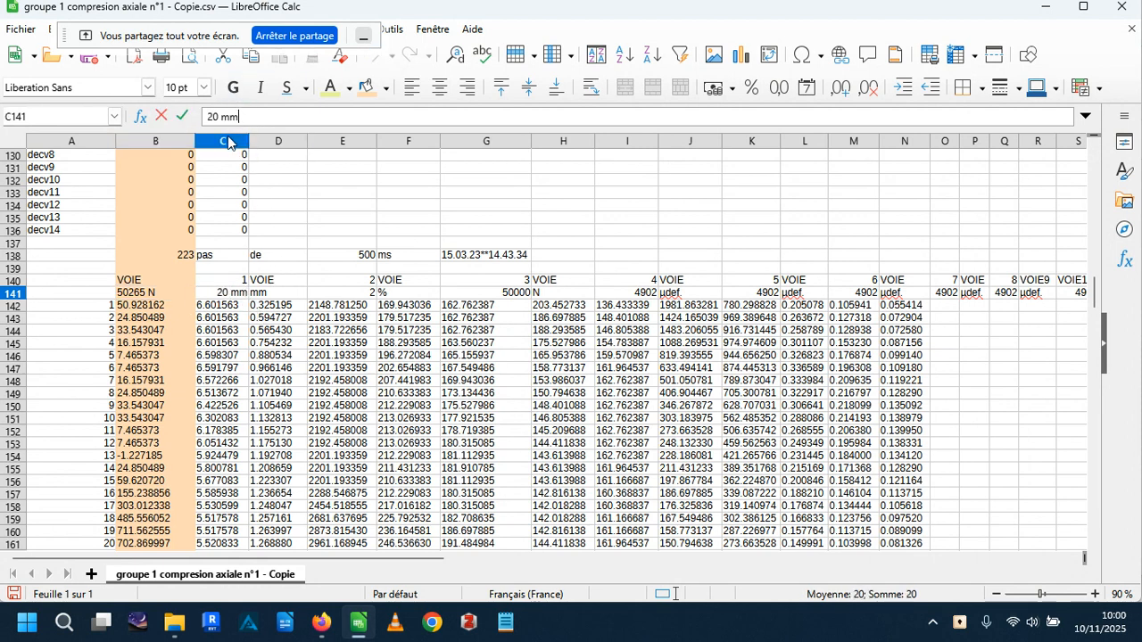
pyautogui.click(352, 183)
pyautogui.click(242, 297)
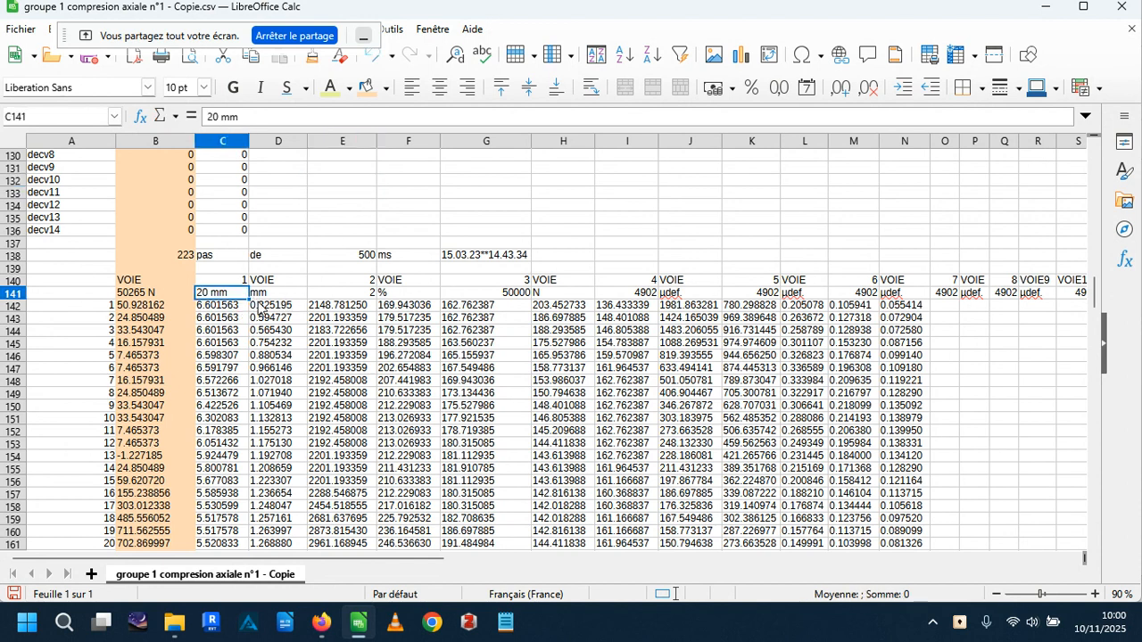
# Rename the first channel's header in cell B140 as VOIE1.
pyautogui.click(148, 282)
pyautogui.click(231, 118)
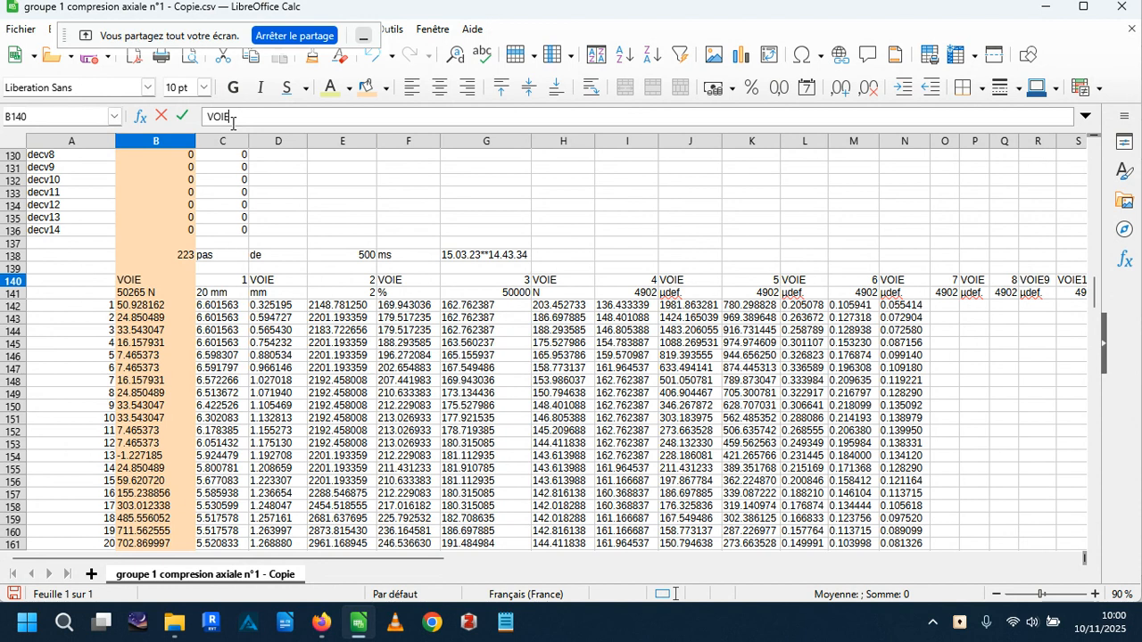
pyautogui.write('1')
pyautogui.click(379, 219)
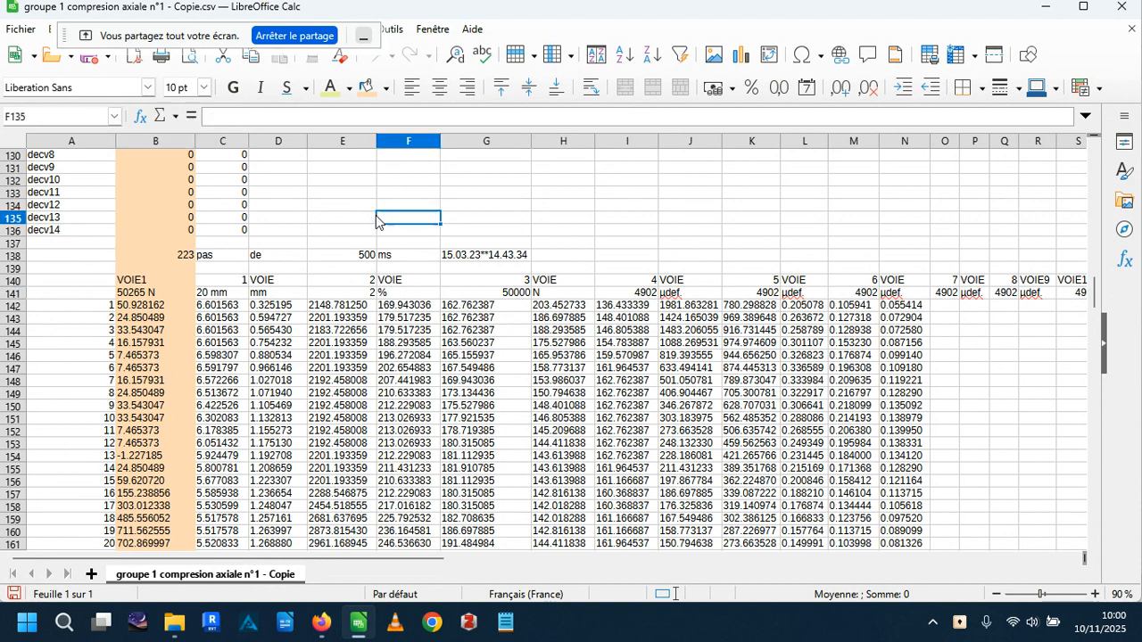
# Enter Voie2 as the second channel's header in cell C140.
pyautogui.click(223, 283)
pyautogui.write('Vo')
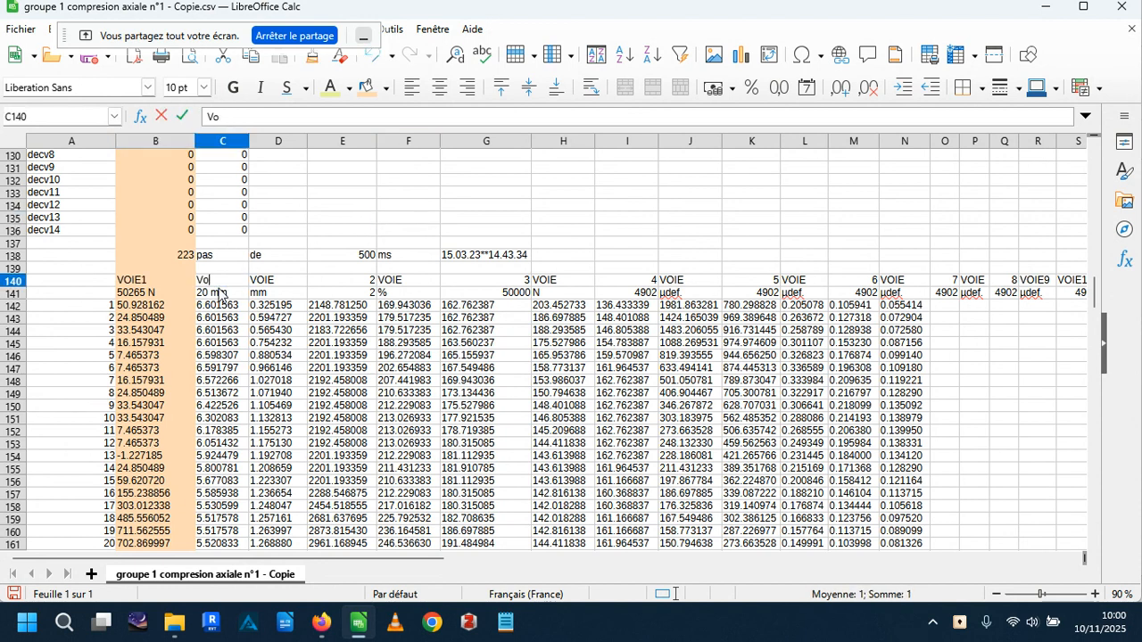
pyautogui.write('ie2')
pyautogui.press('Return')
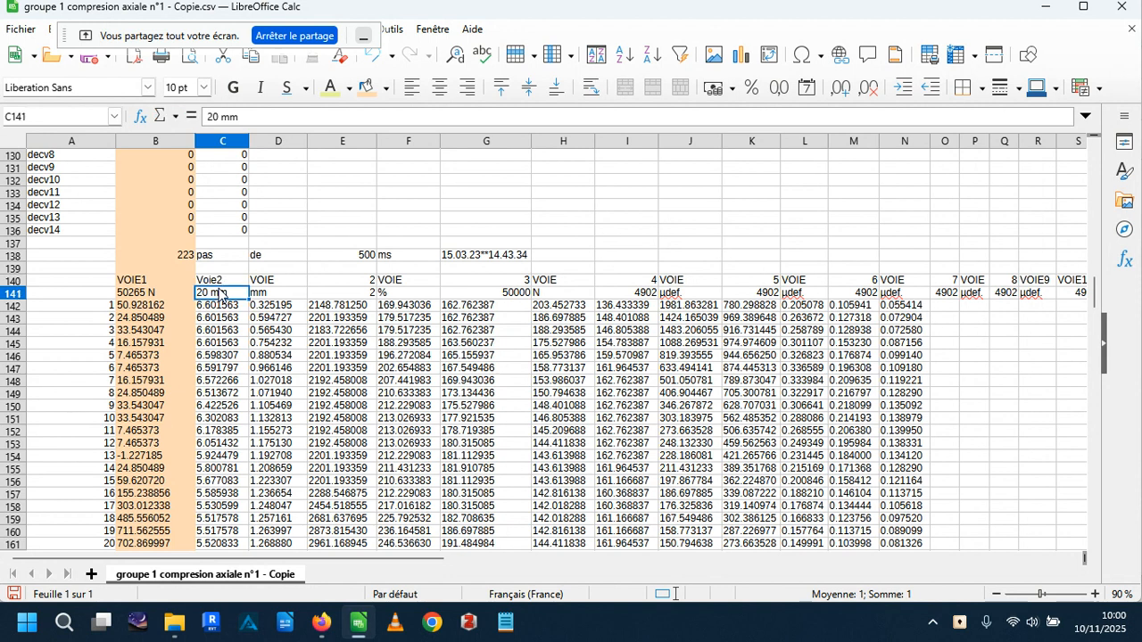
# Extend the VOIE1 header series from B140 across row 140 through VOIE5 in F140.
pyautogui.click(167, 282)
pyautogui.moveTo(195, 285); pyautogui.dragTo(464, 282)
pyautogui.click(585, 219)
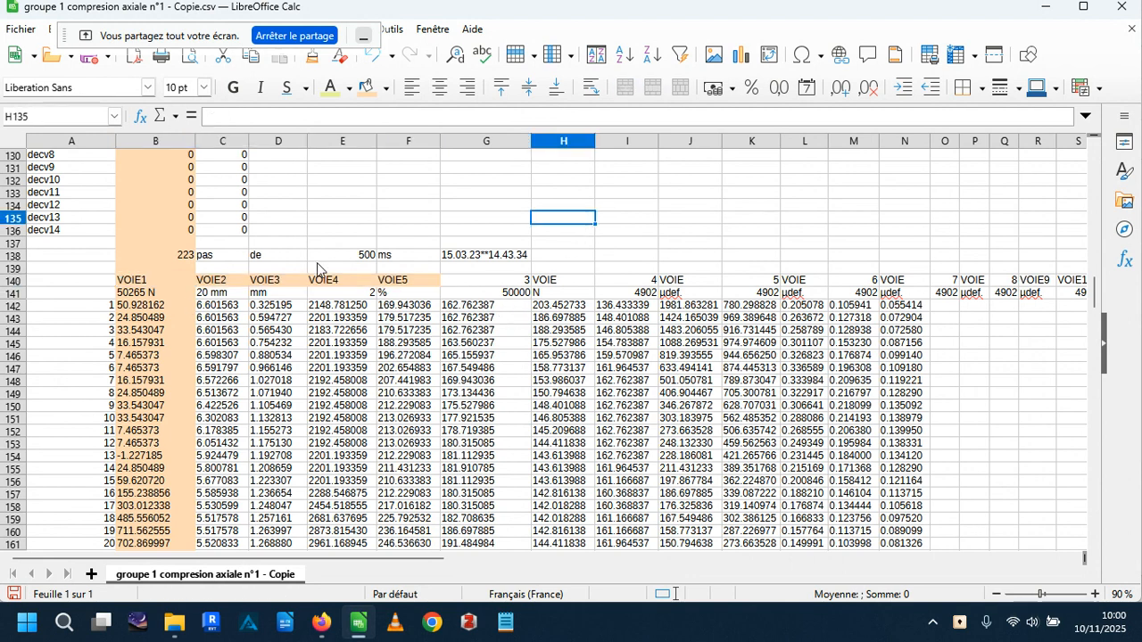
# Fill column C, which holds the VOIE2 data, with a yellow background.
pyautogui.click(238, 268)
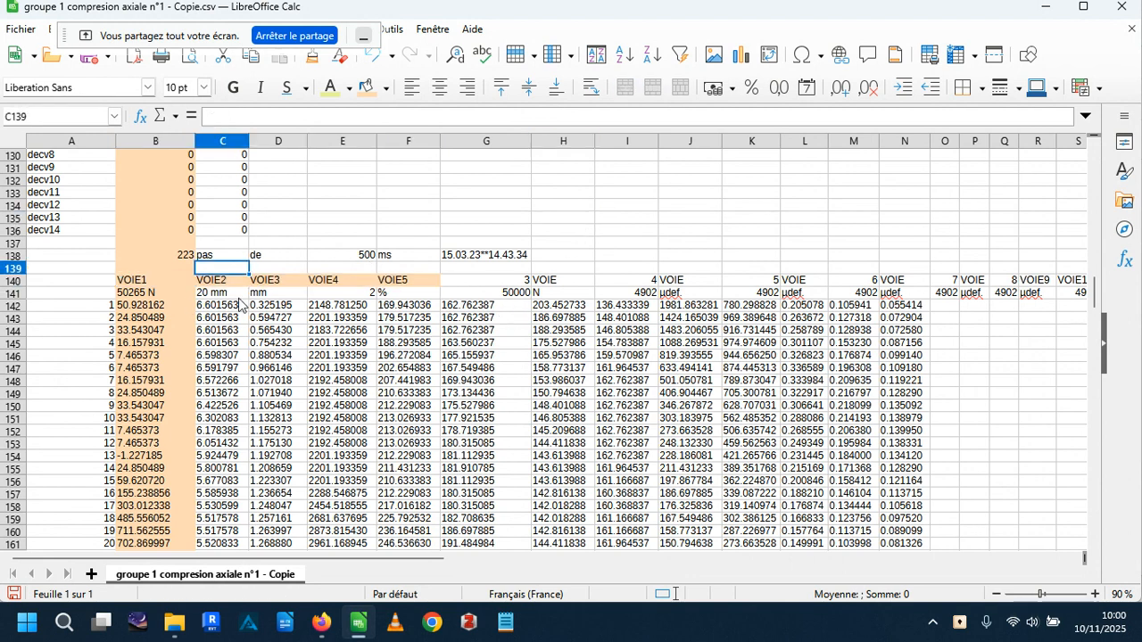
pyautogui.click(222, 141)
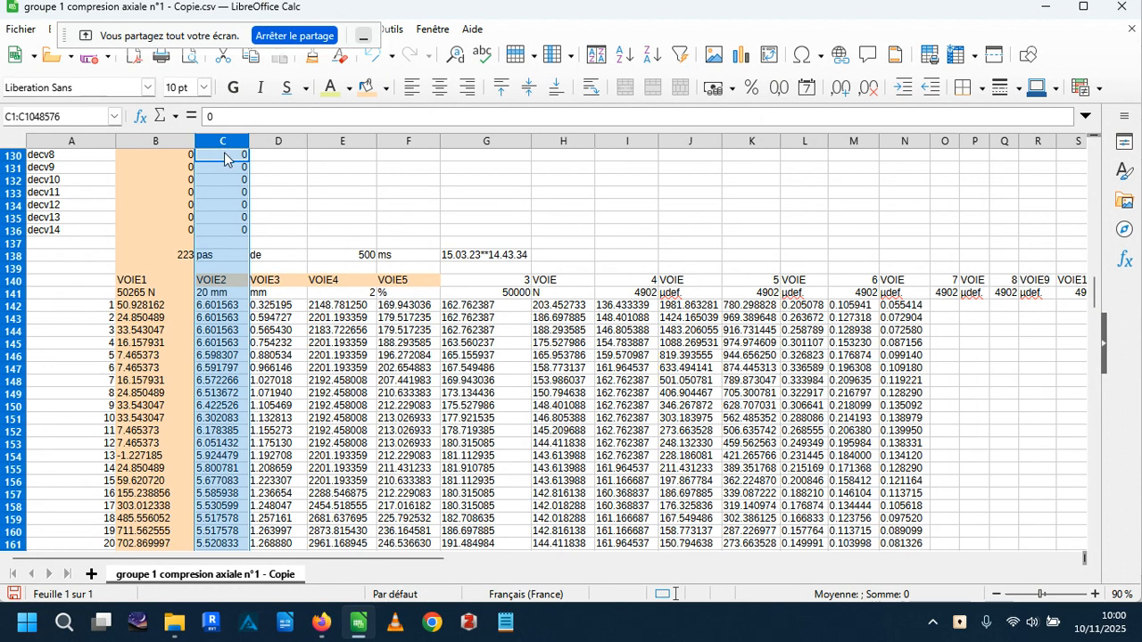
pyautogui.click(385, 89)
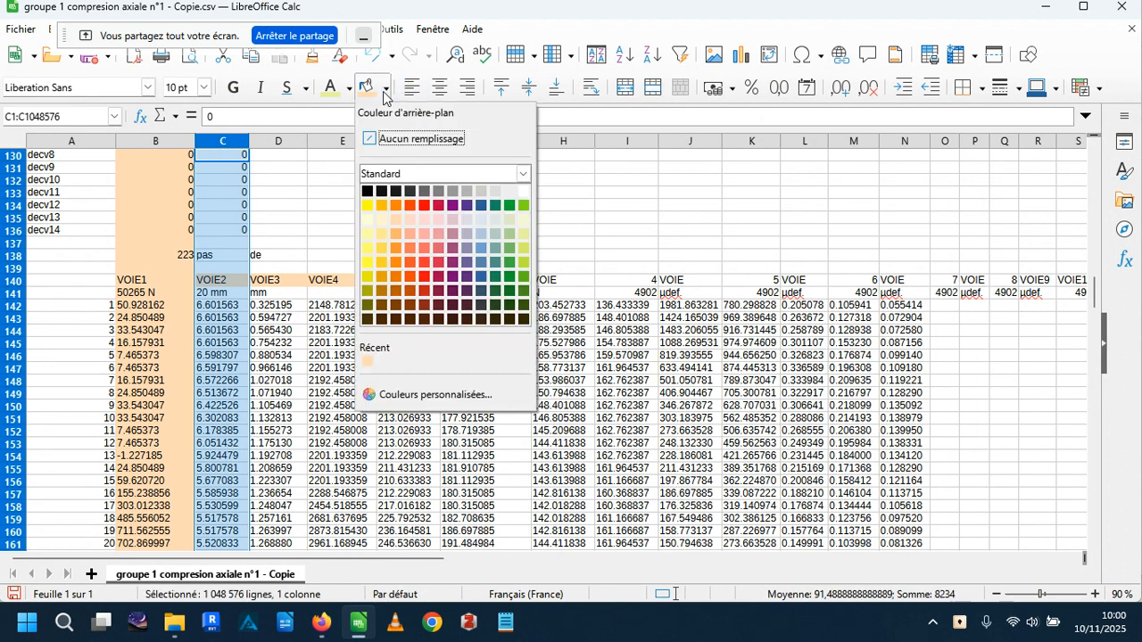
pyautogui.click(370, 205)
pyautogui.click(385, 193)
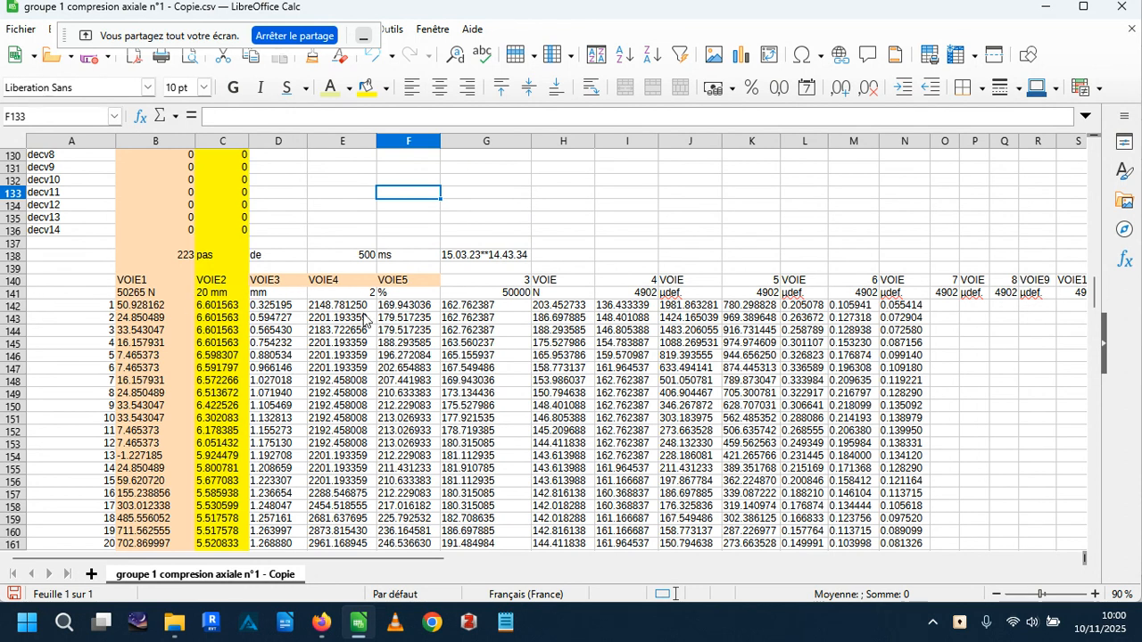
# Compare the ranges in G141 and E141, and set the VOIE4 range in E141 to 50000N.
pyautogui.click(505, 296)
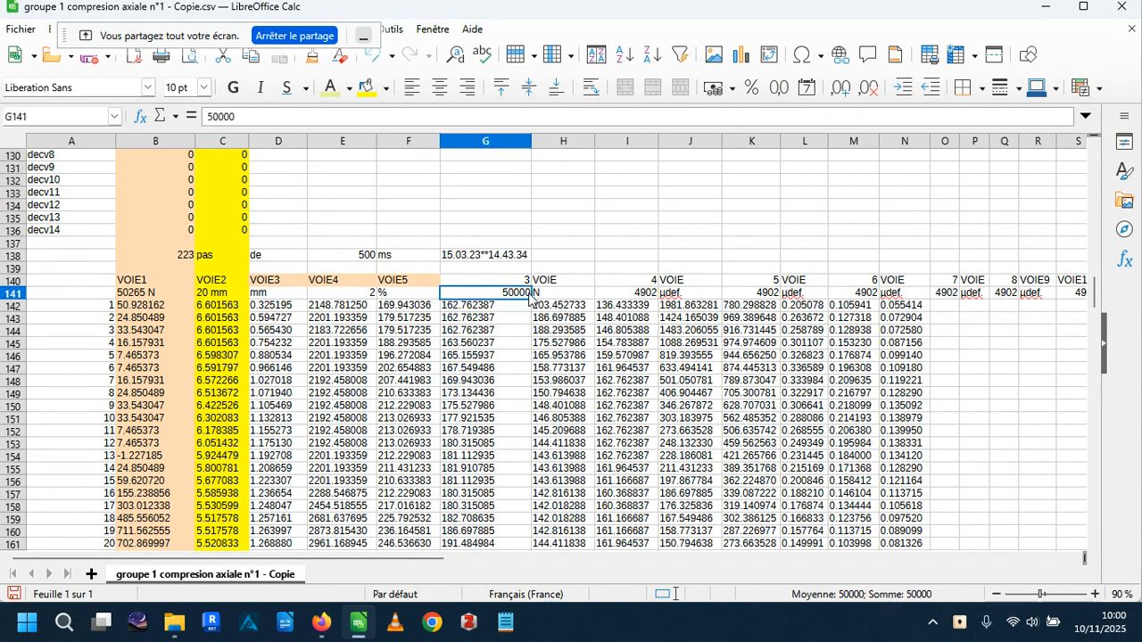
pyautogui.click(337, 300)
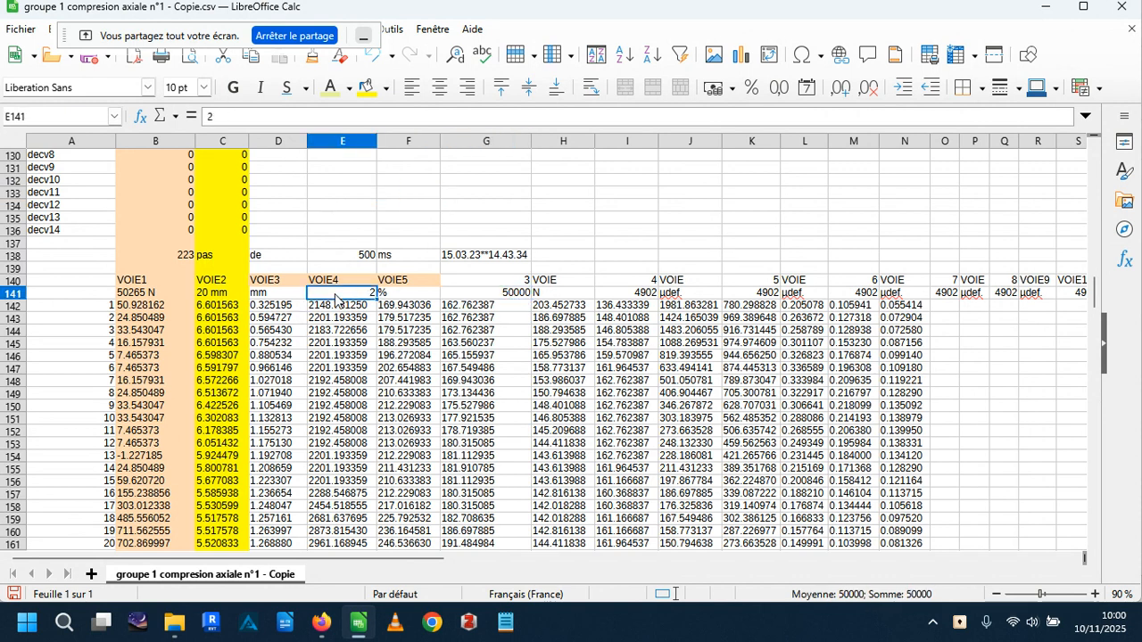
pyautogui.click(489, 300)
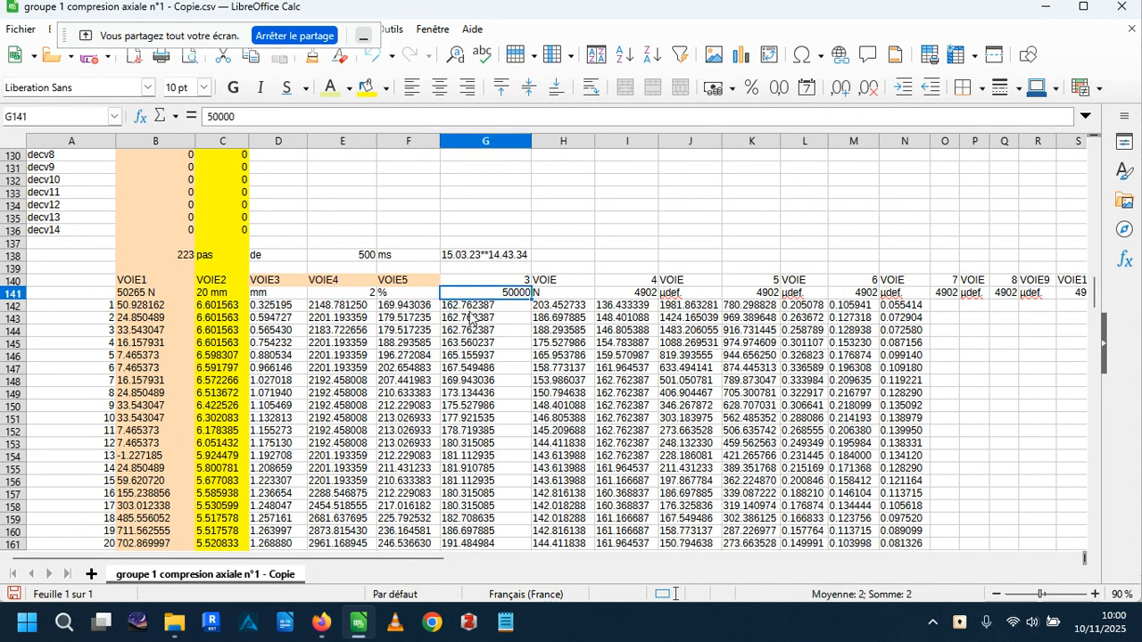
pyautogui.click(331, 299)
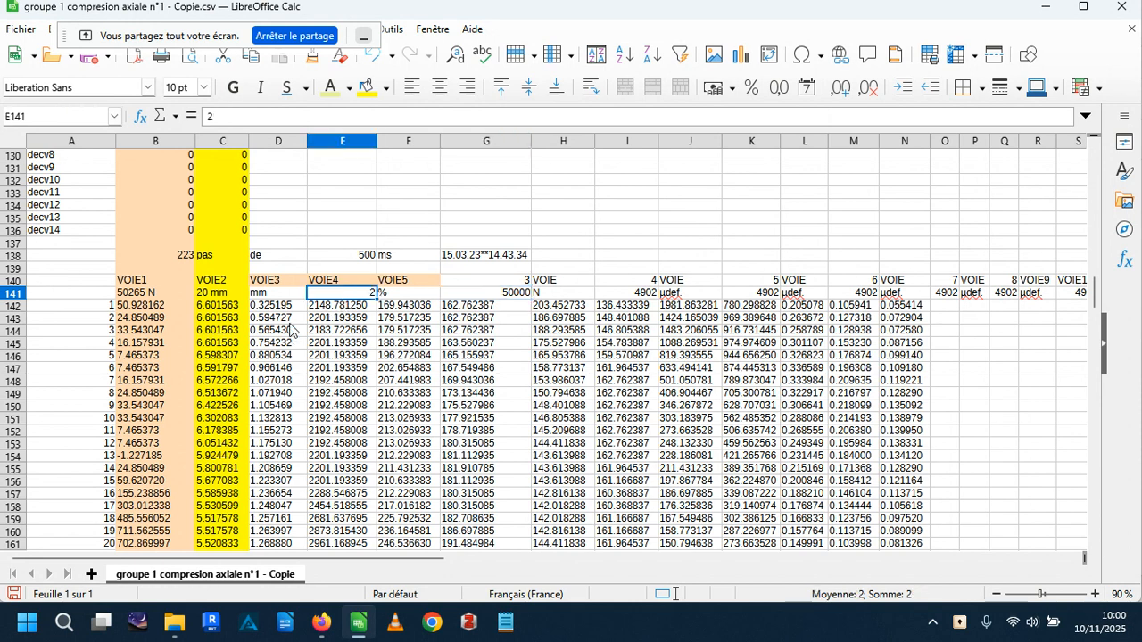
pyautogui.write('5000')
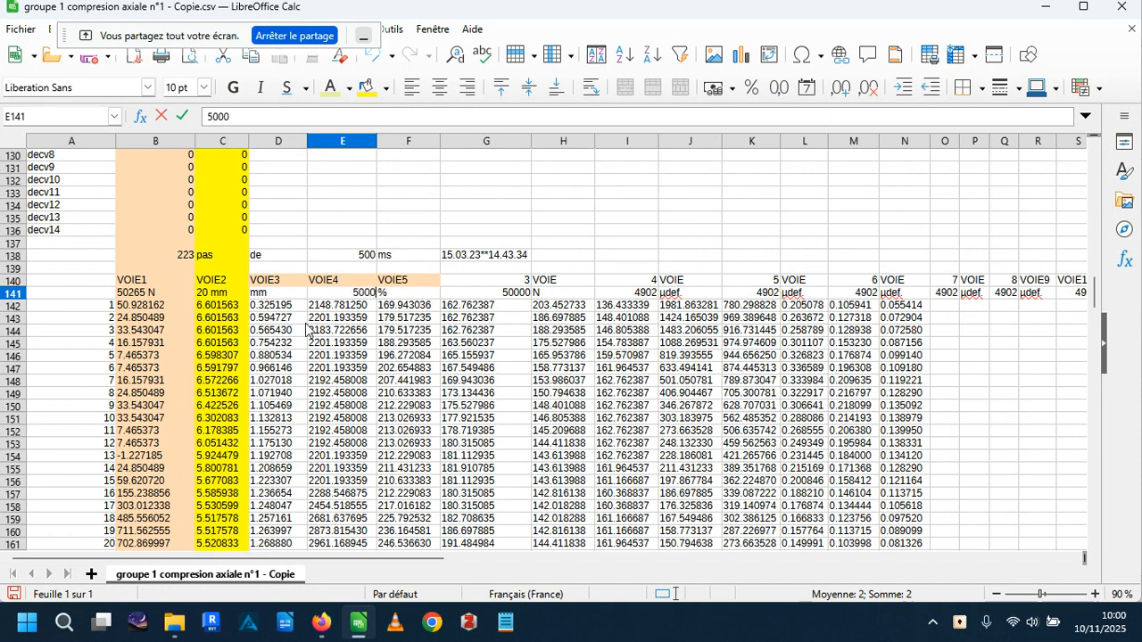
pyautogui.write('0N')
pyautogui.click(349, 309)
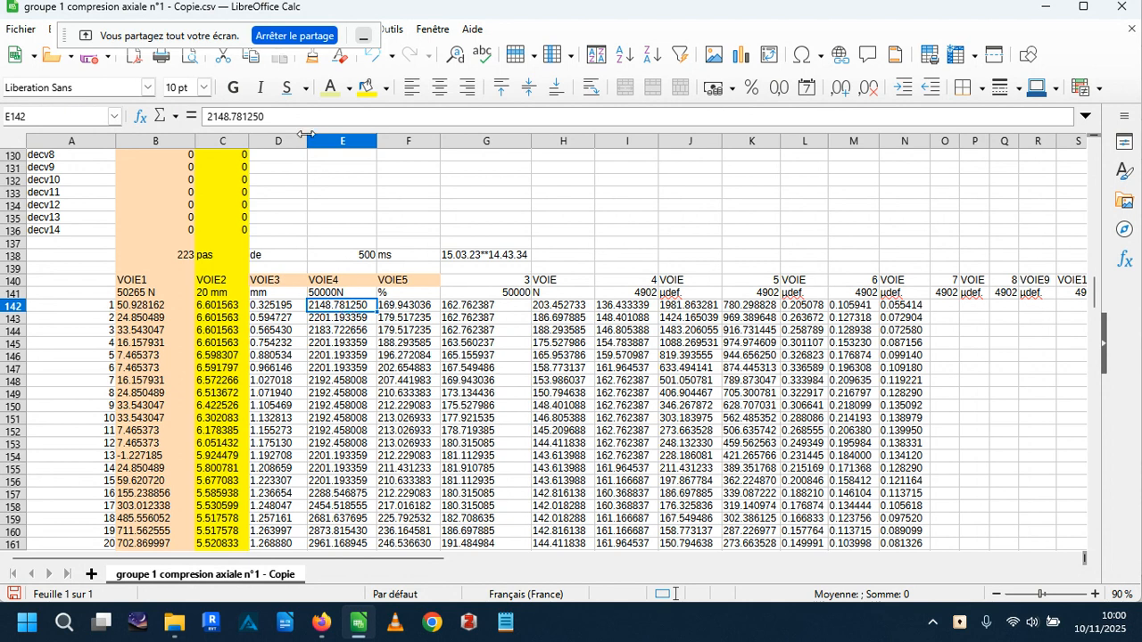
# Fill column E, which holds the VOIE4 data, with an orange background.
pyautogui.click(340, 141)
pyautogui.click(385, 87)
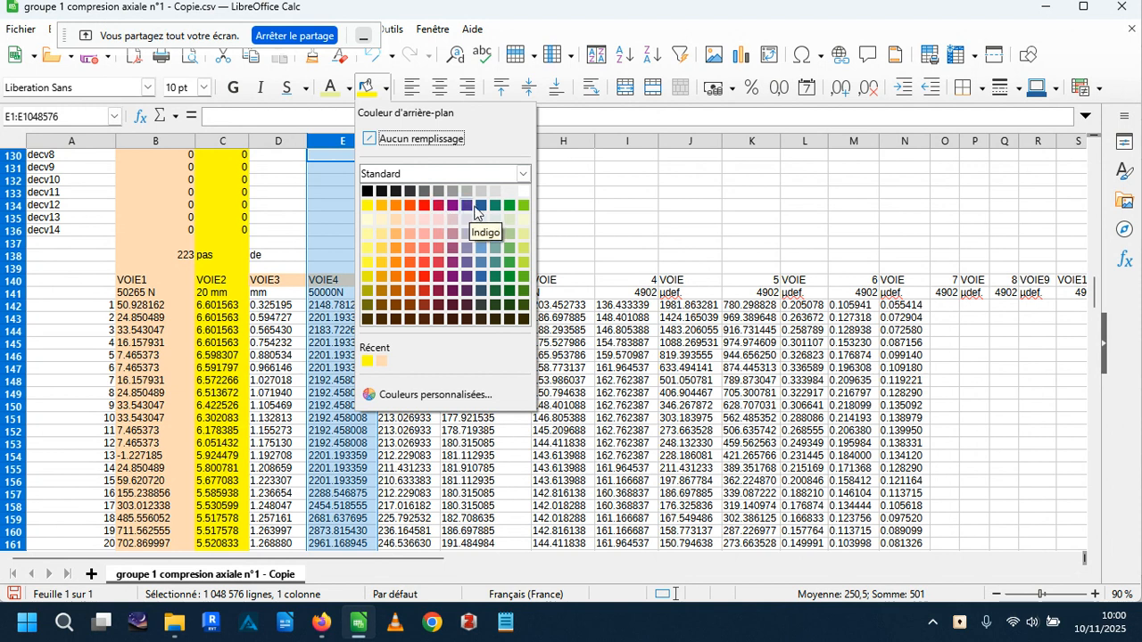
pyautogui.click(392, 219)
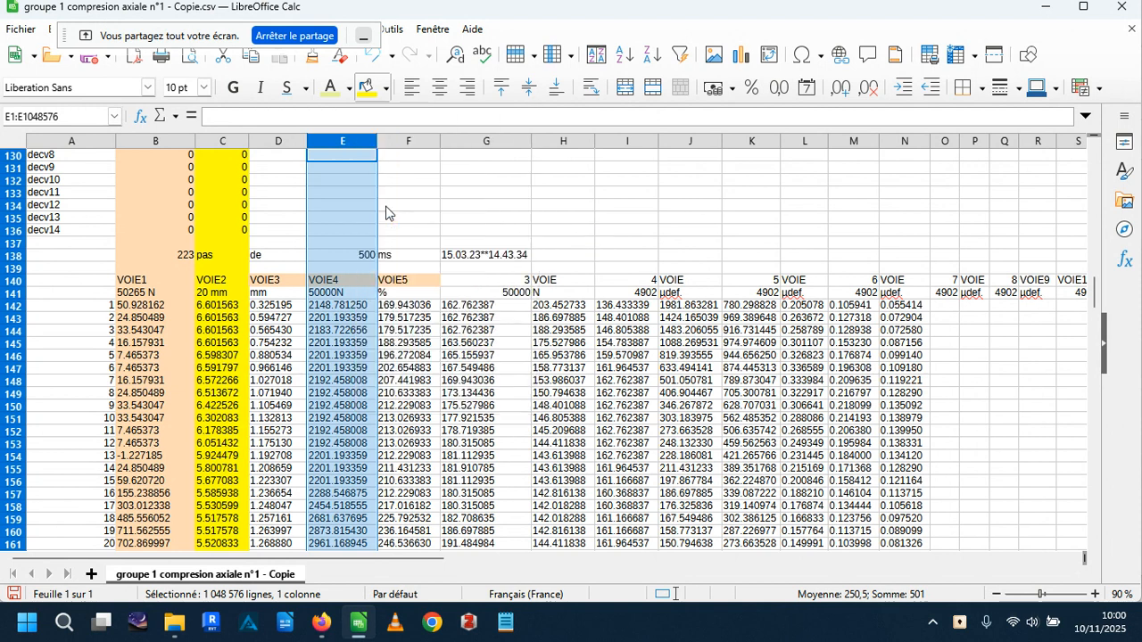
pyautogui.click(473, 221)
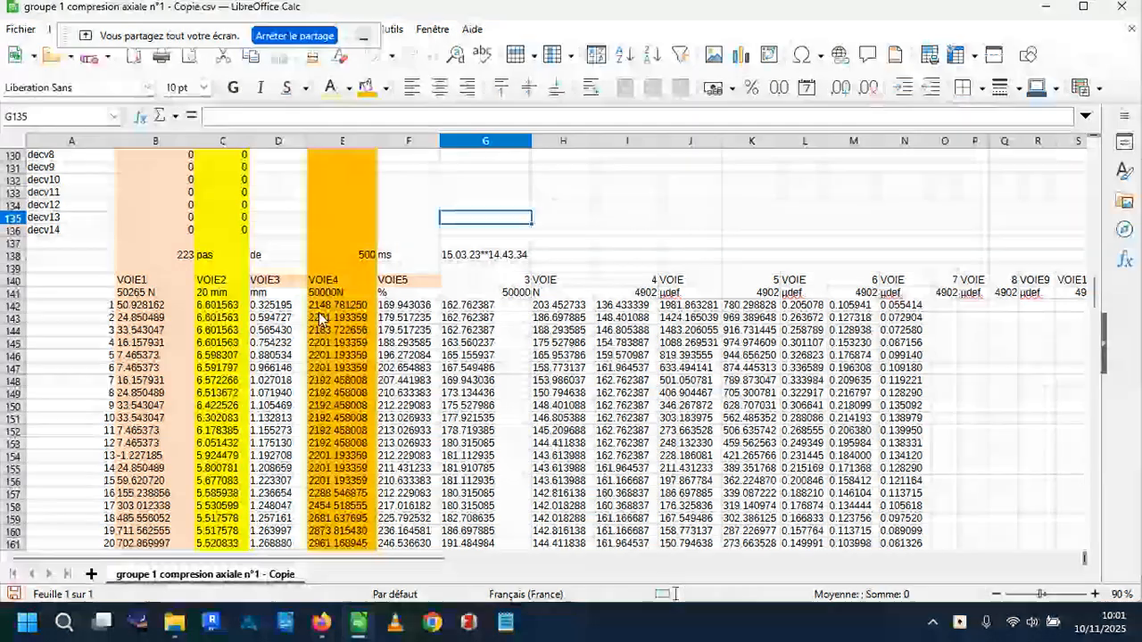
# Review the highlighted channel data and select the remaining channel block, range F140:V446.
pyautogui.scroll(-1, 323, 319)
pyautogui.click(337, 246)
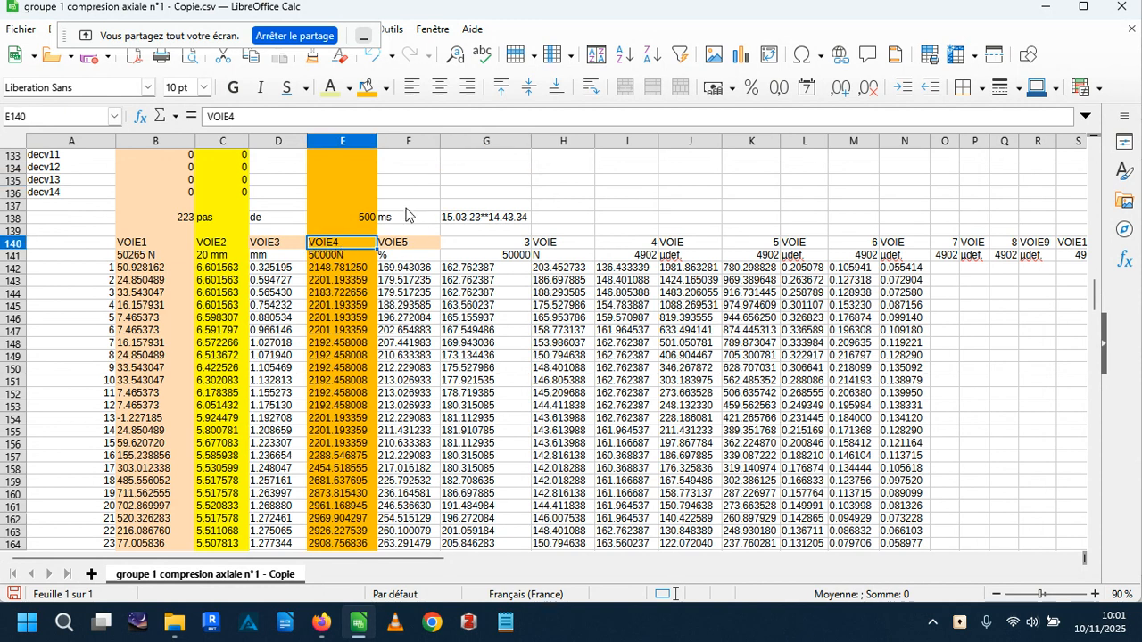
pyautogui.scroll(-2, 372, 272)
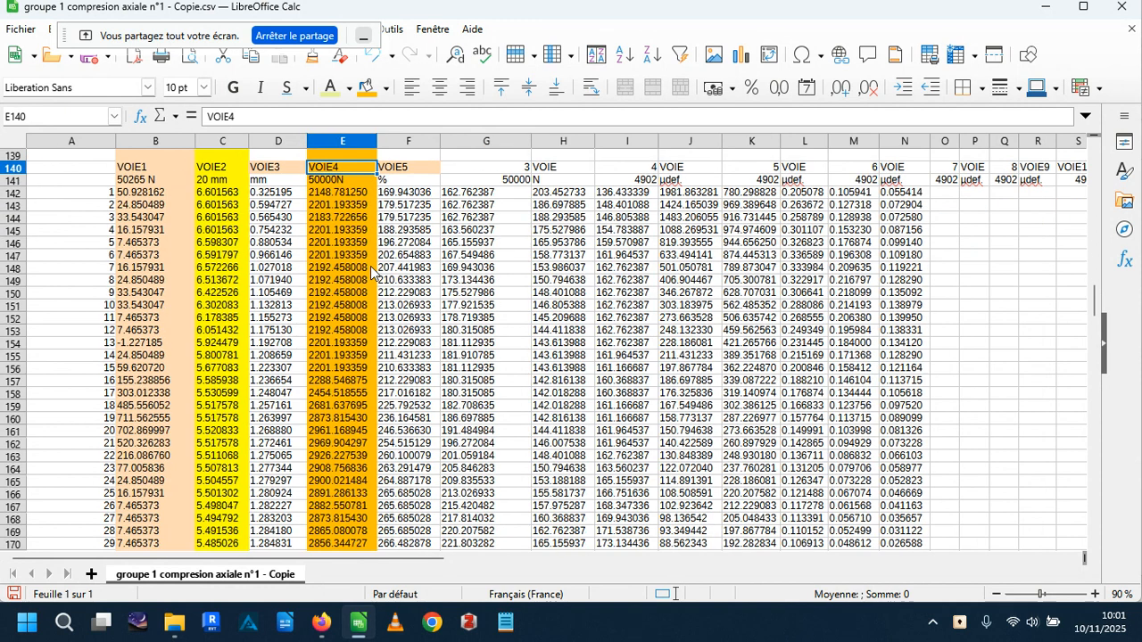
pyautogui.scroll(2, 372, 273)
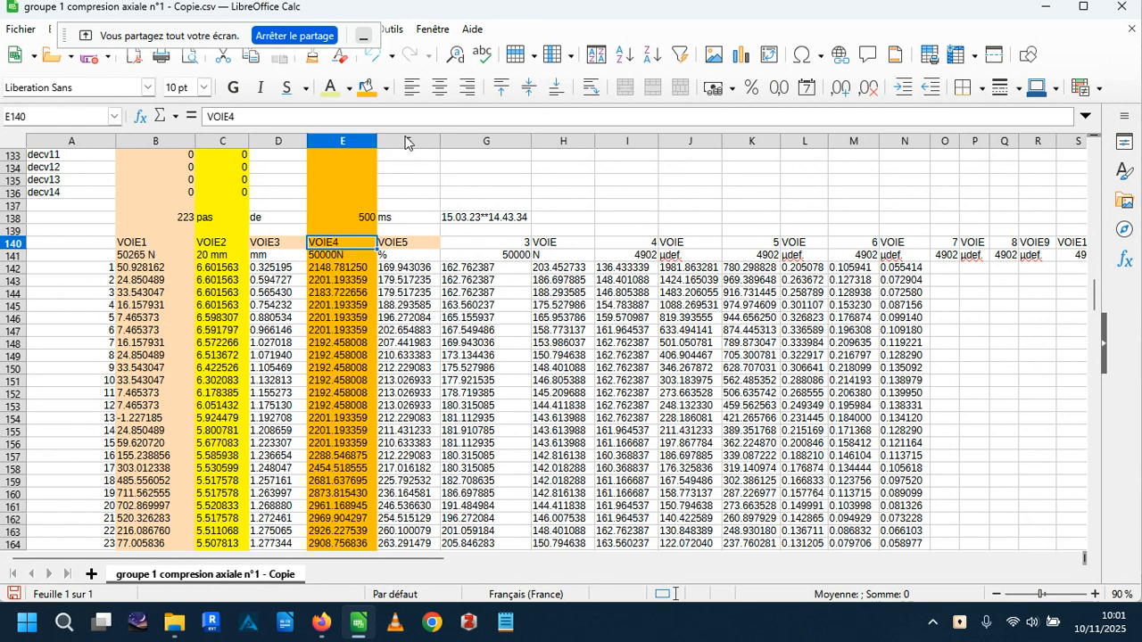
pyautogui.moveTo(403, 246); pyautogui.dragTo(708, 390)
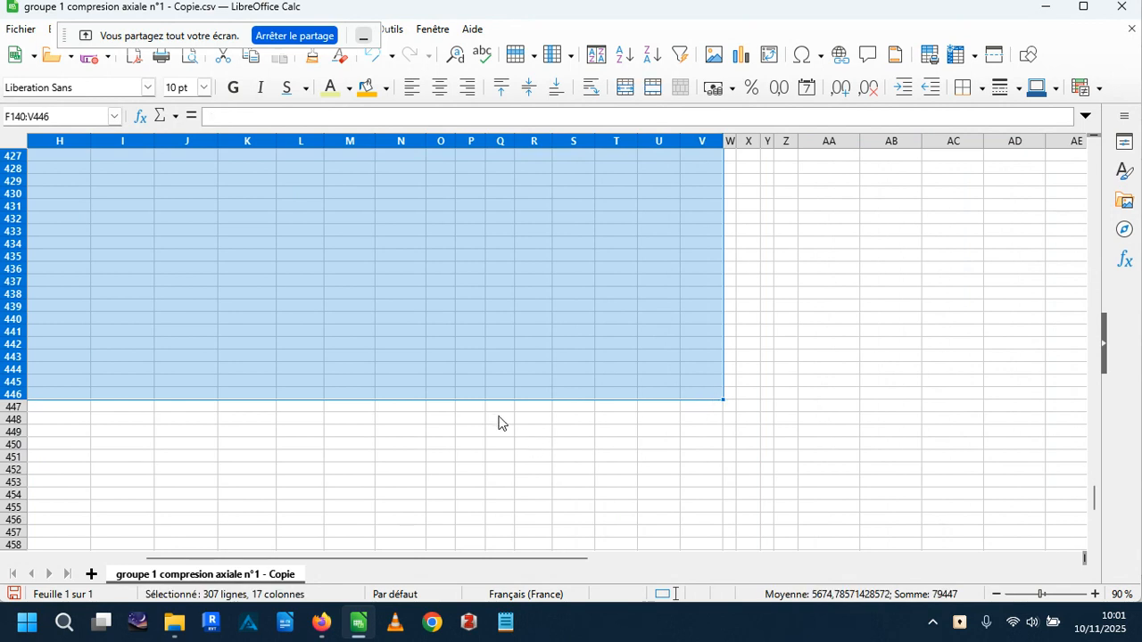